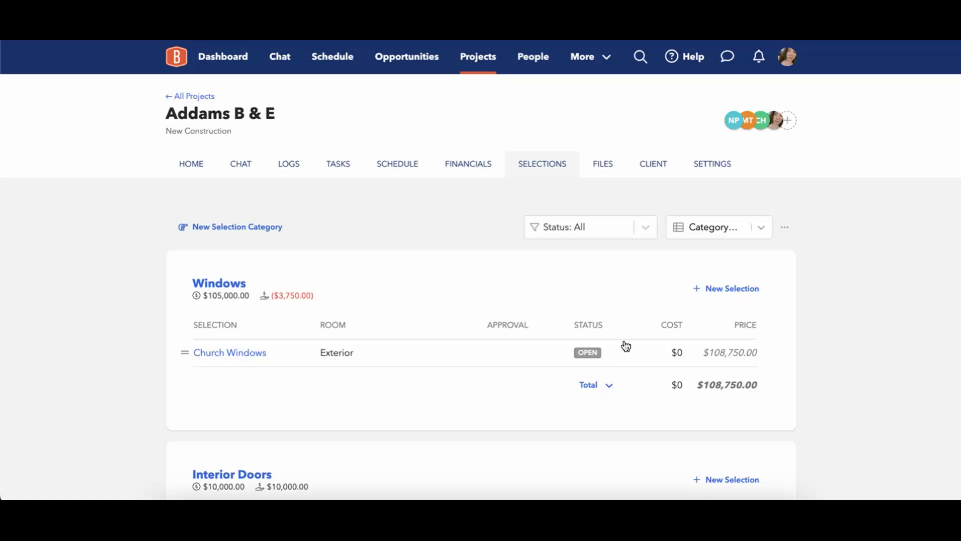
Examine the project's selection categories and their allowances, from Windows through Lighting, Plumbing Fixtures, Tile and Cabinets.
scroll(567, 320, "down", 1)
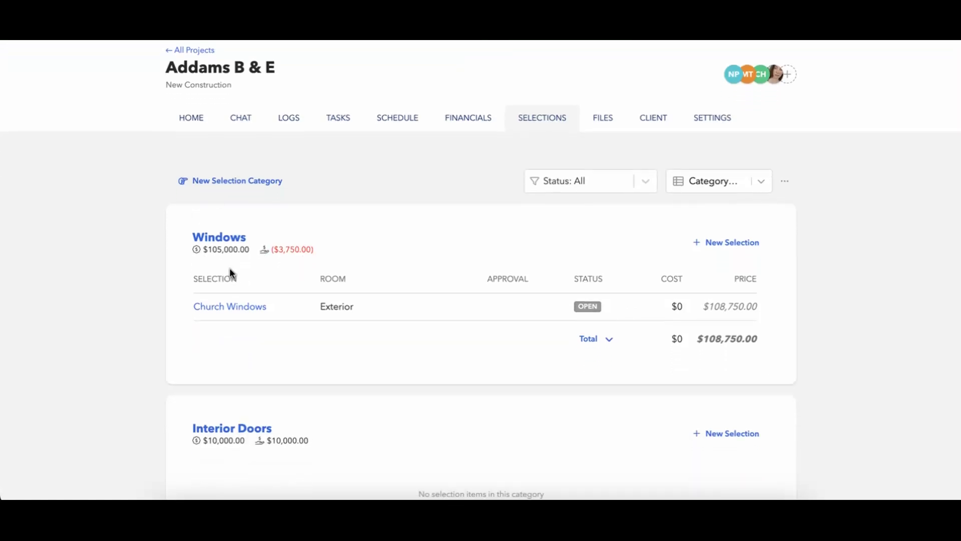
scroll(266, 267, "down", 20)
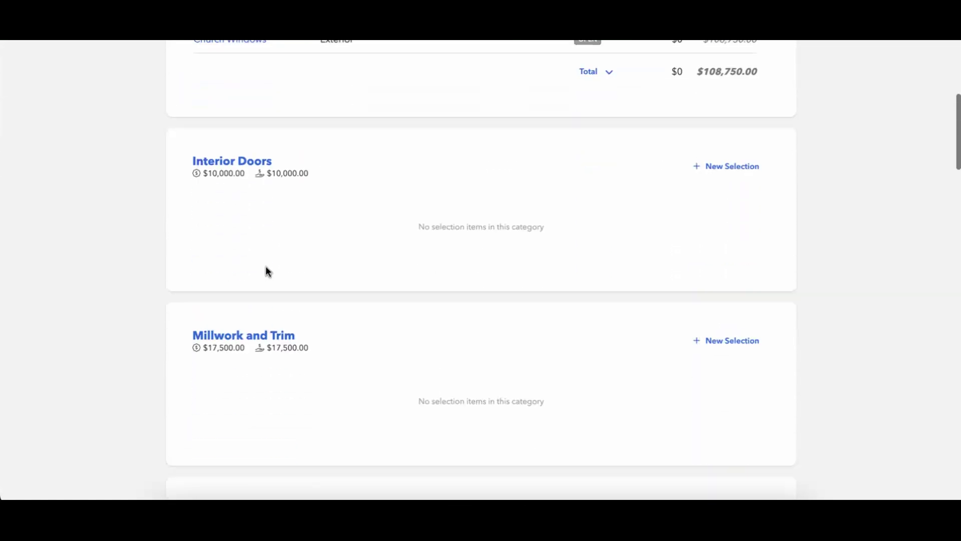
scroll(266, 267, "down", 6)
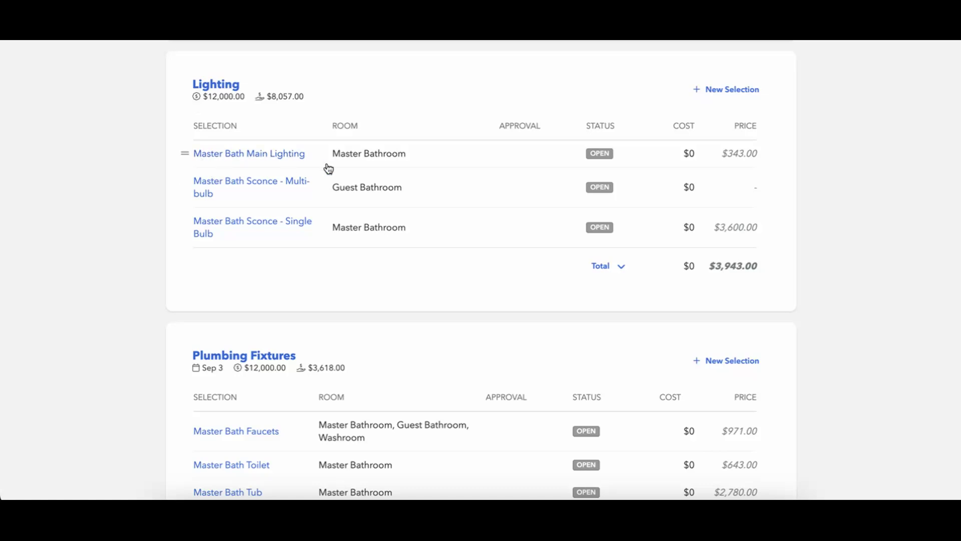
scroll(328, 168, "down", 3)
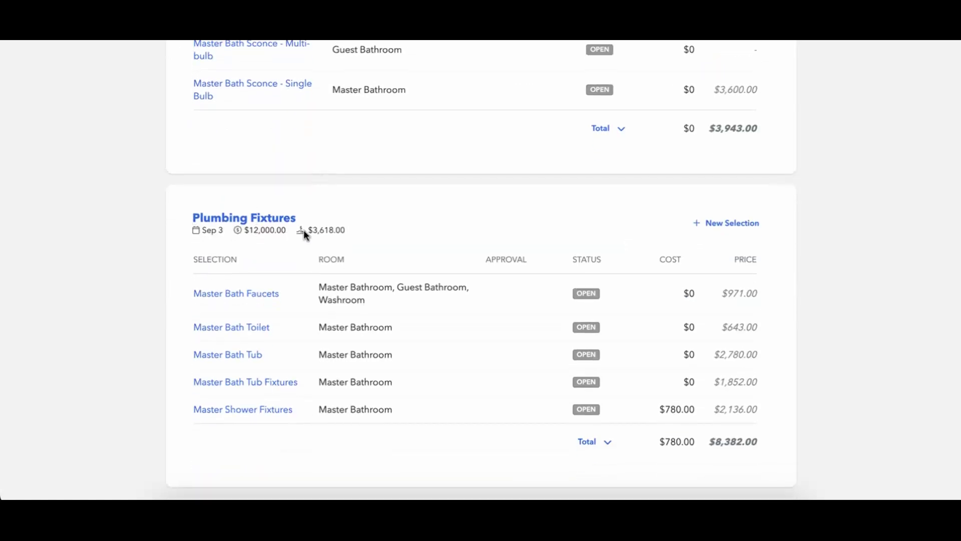
scroll(409, 260, "up", 1)
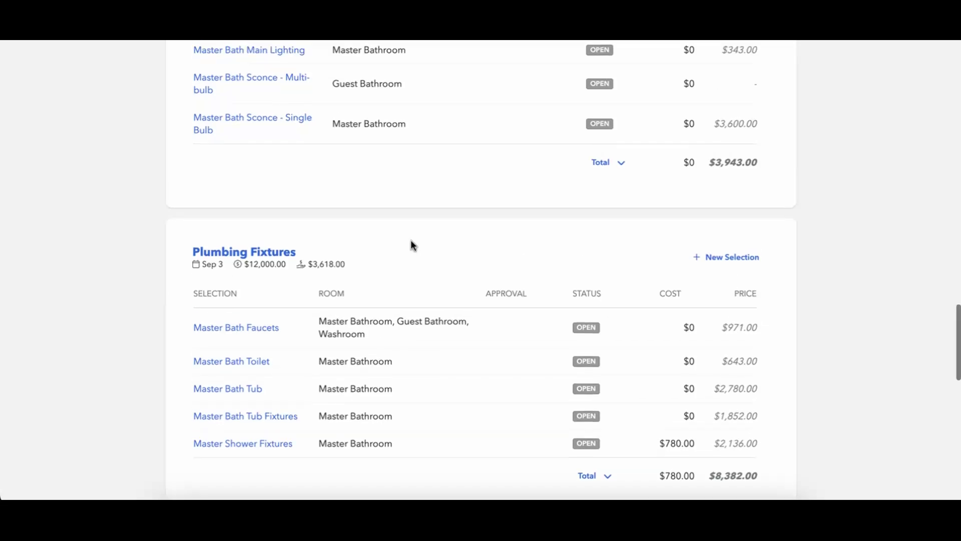
scroll(410, 244, "up", 3)
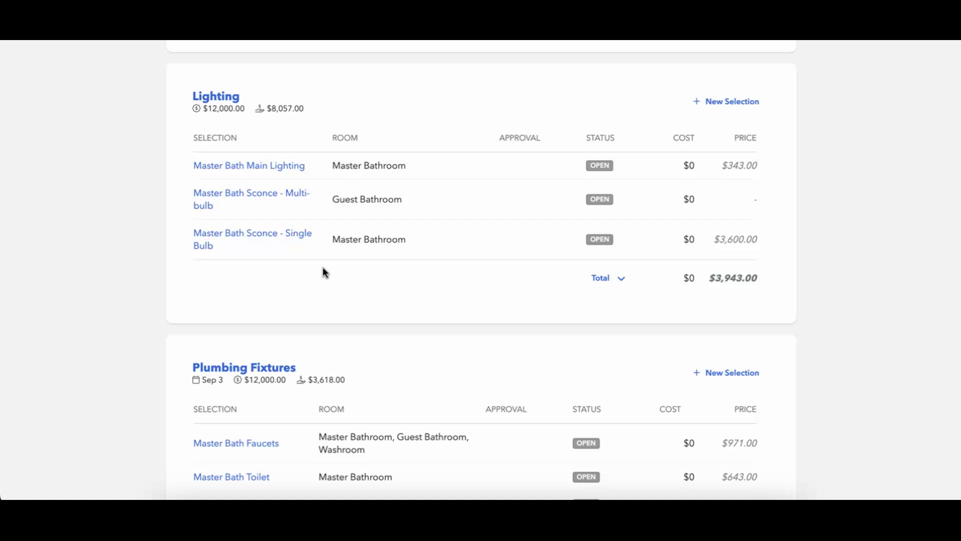
scroll(324, 271, "down", 5)
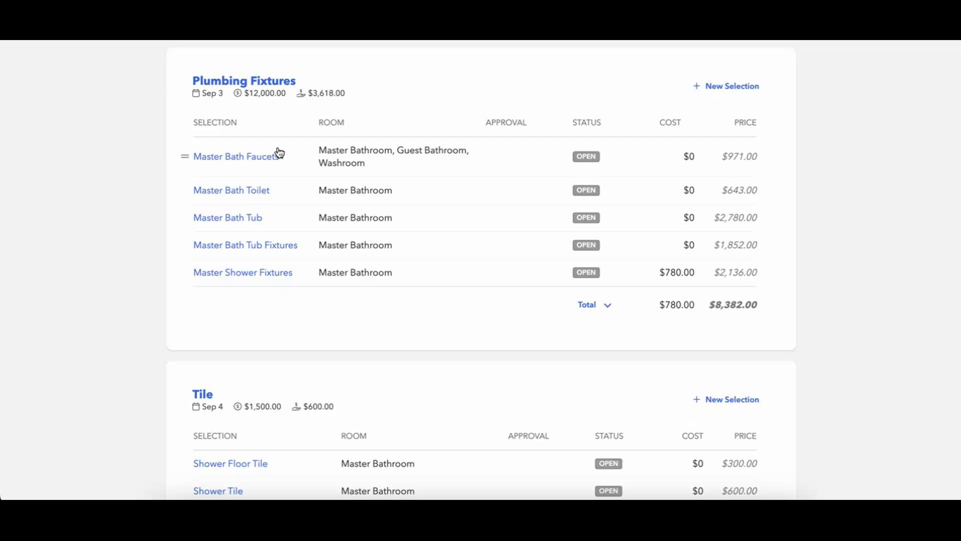
scroll(280, 153, "down", 4)
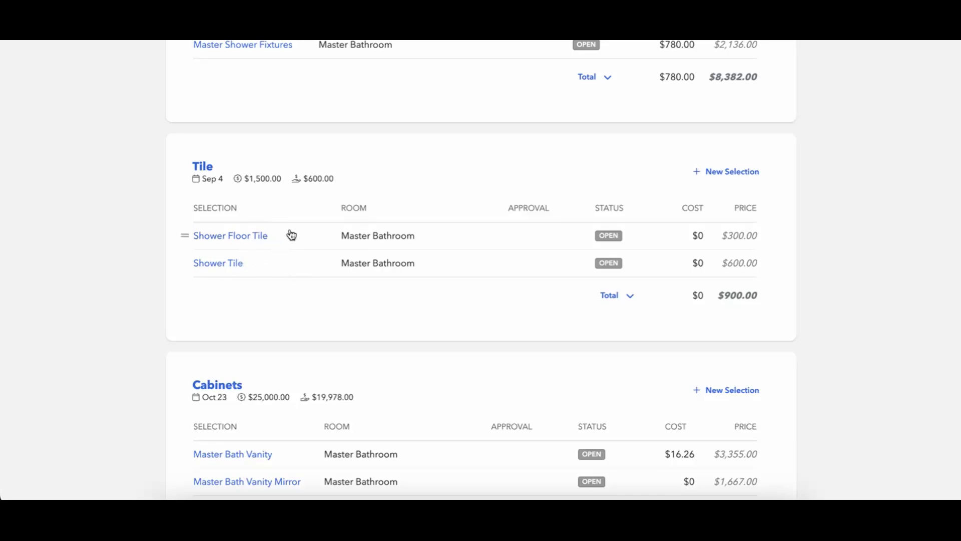
scroll(471, 159, "up", 20)
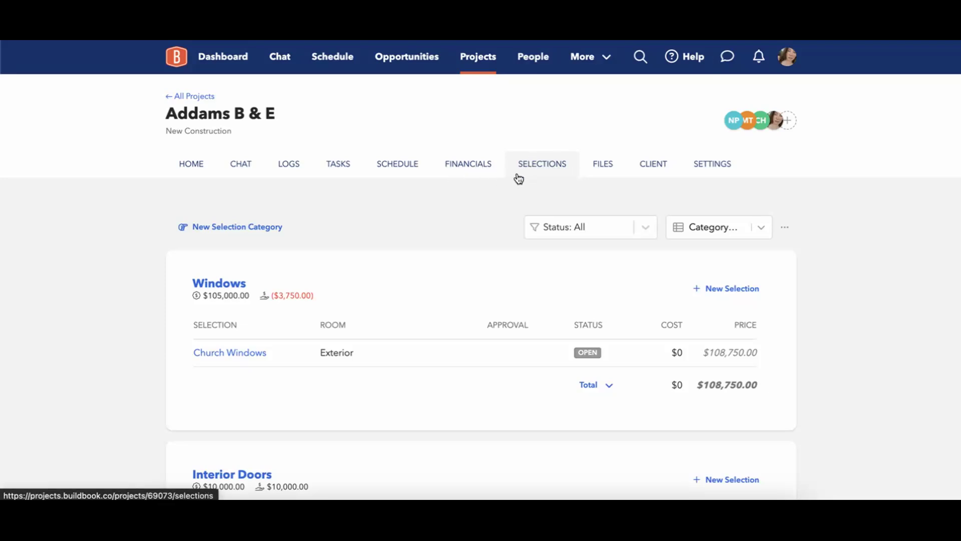
Review the Windows selection category's details and its extra options, and close the category.
left_click(233, 284)
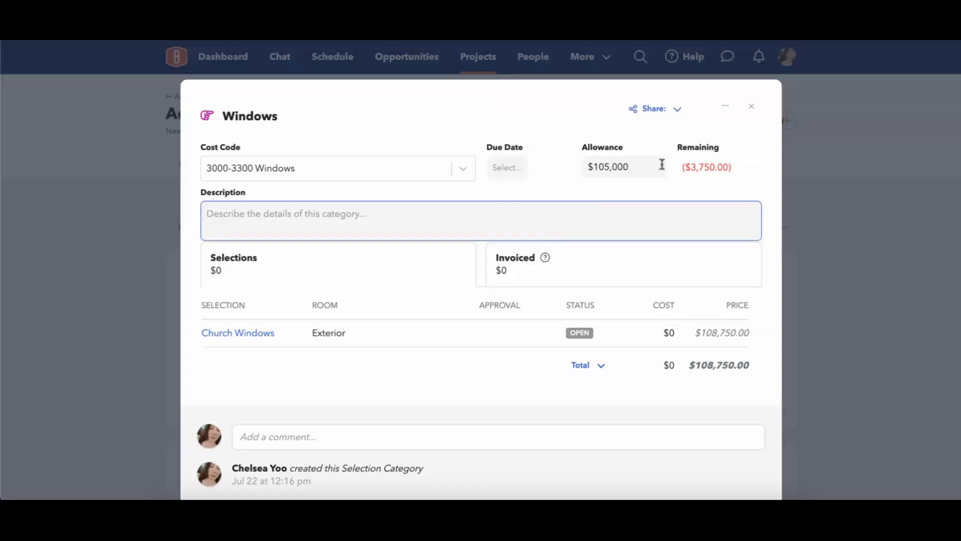
left_click(725, 105)
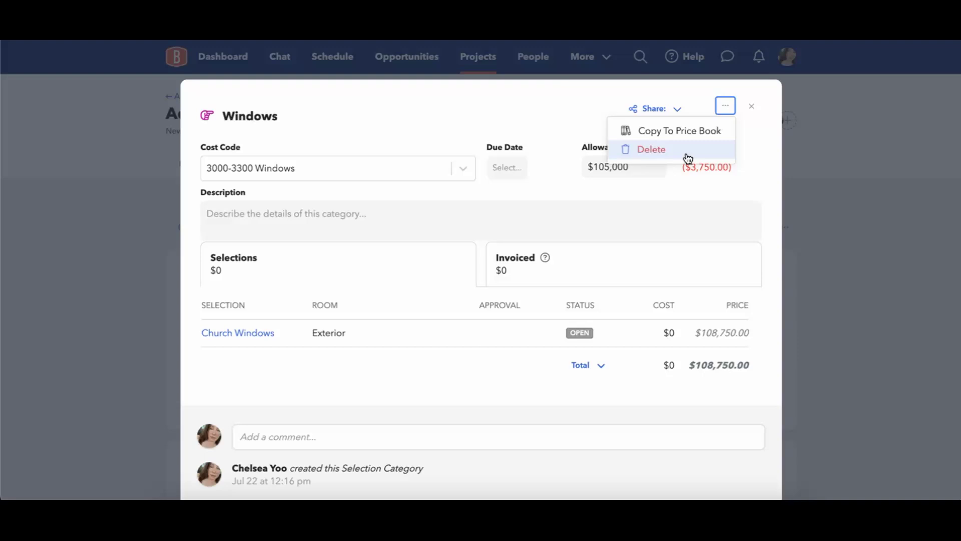
left_click(660, 184)
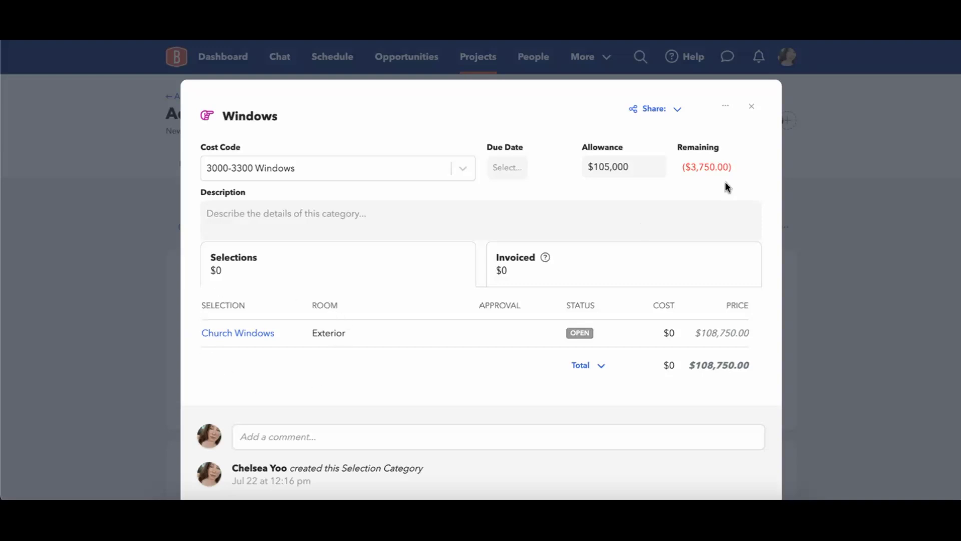
left_click(752, 107)
View the project's budget in the financials and return to the list of selection categories.
left_click(466, 166)
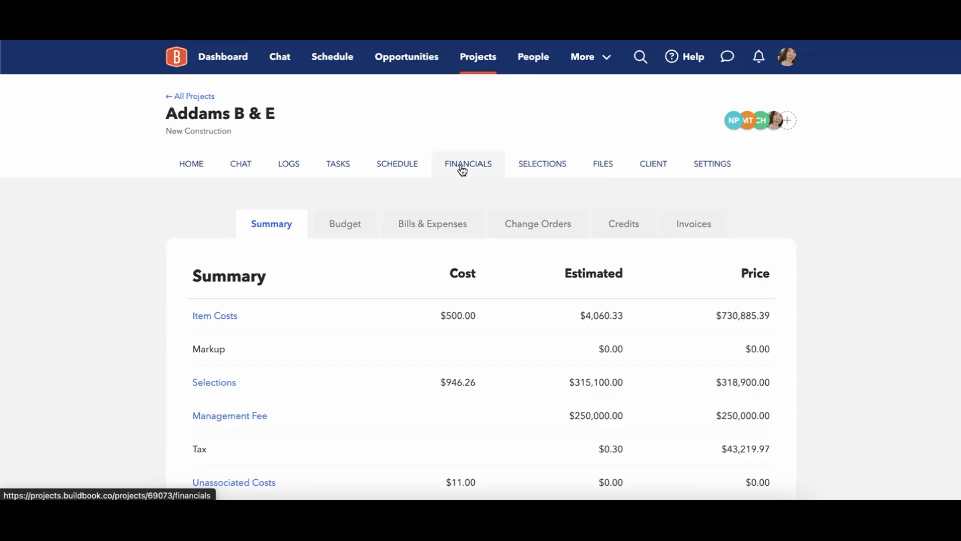
left_click(353, 227)
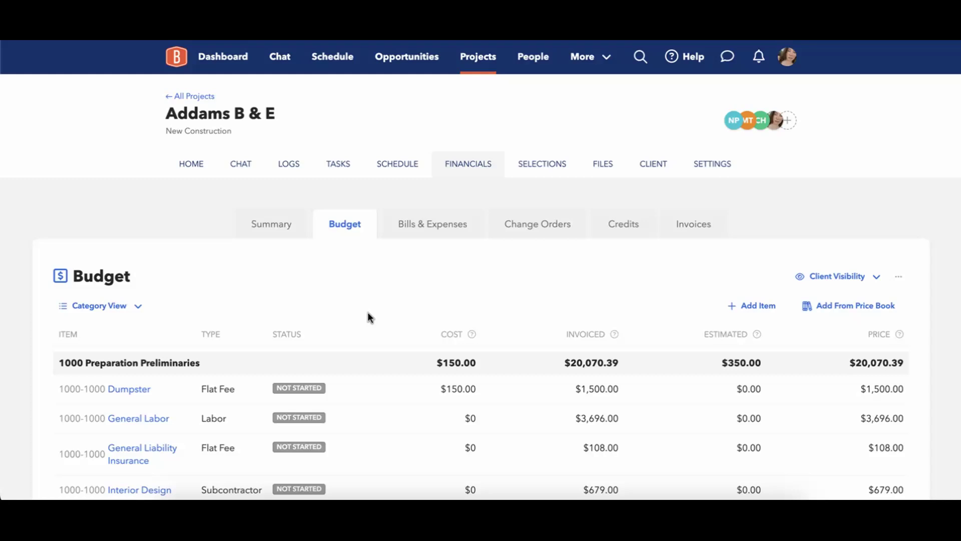
left_click(541, 170)
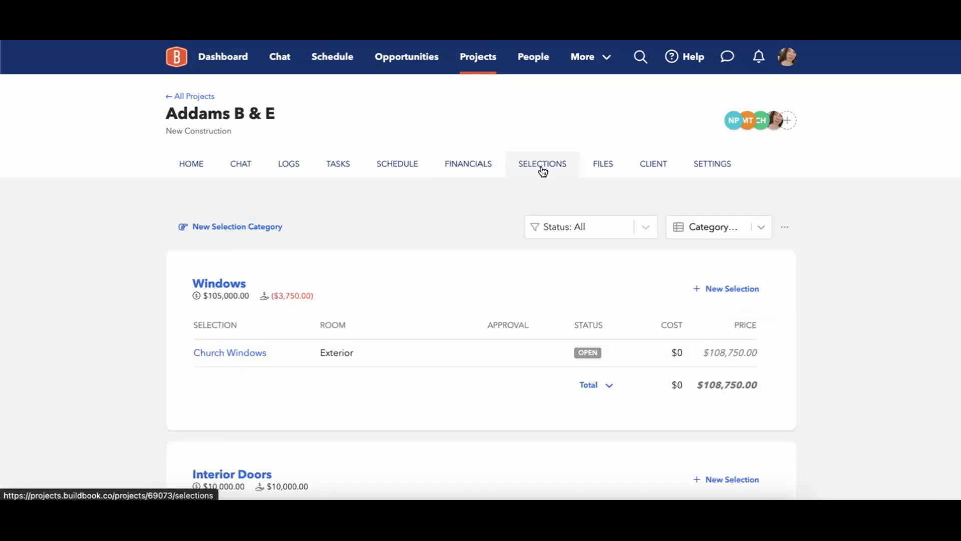
scroll(472, 217, "down", 2)
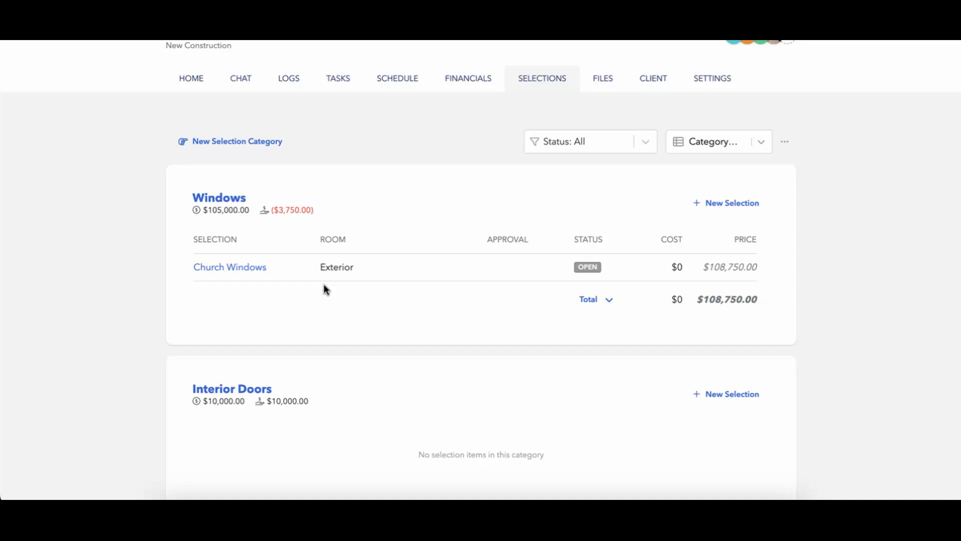
Go to the project's budget and start adding a new budget item.
left_click(464, 89)
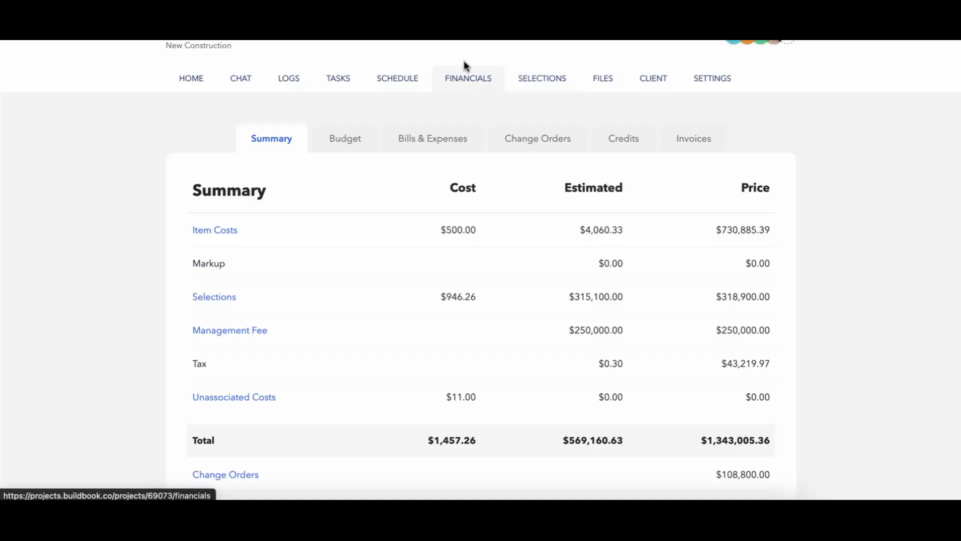
left_click(353, 140)
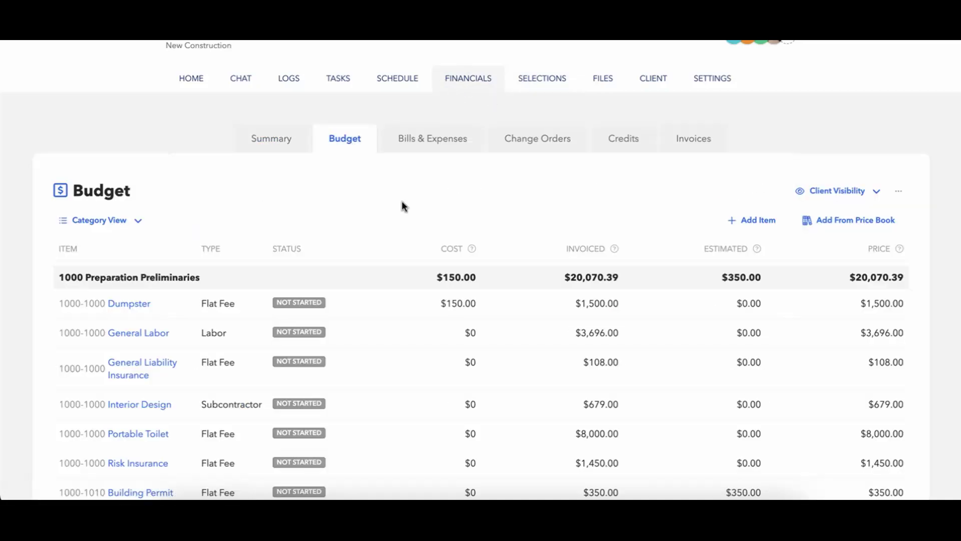
scroll(402, 203, "down", 2)
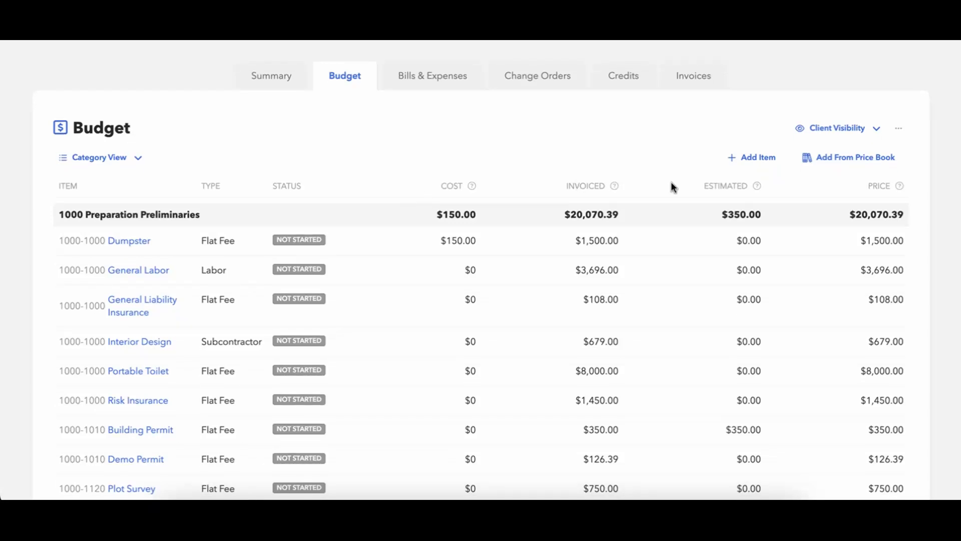
left_click(749, 158)
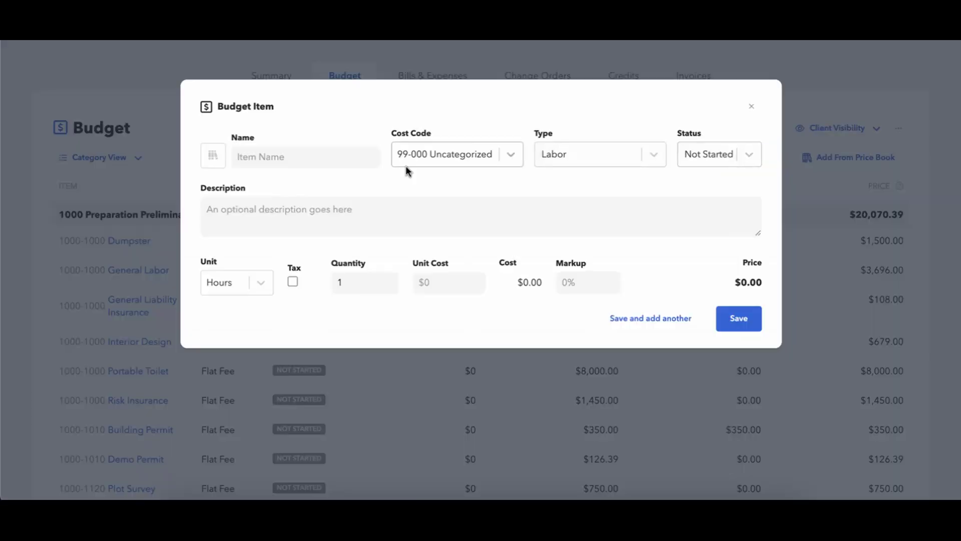
Search the price book for "exte" without picking an entry, and name the new budget item Exterior Doors.
left_click(208, 157)
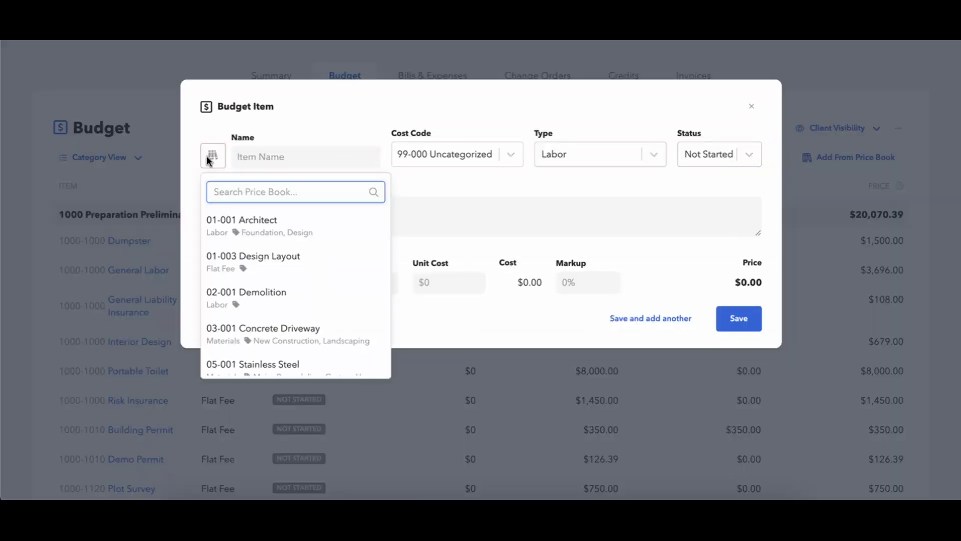
type("exte")
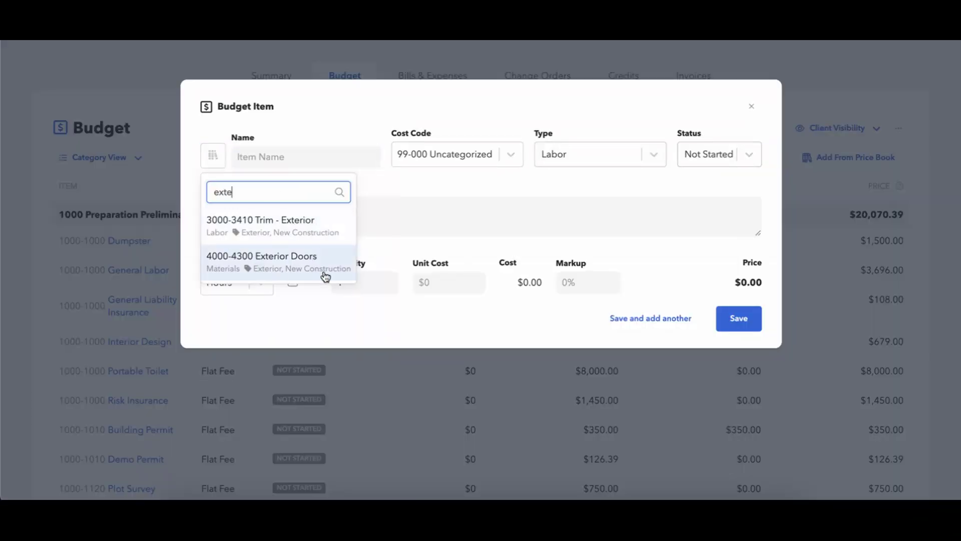
left_click(352, 160)
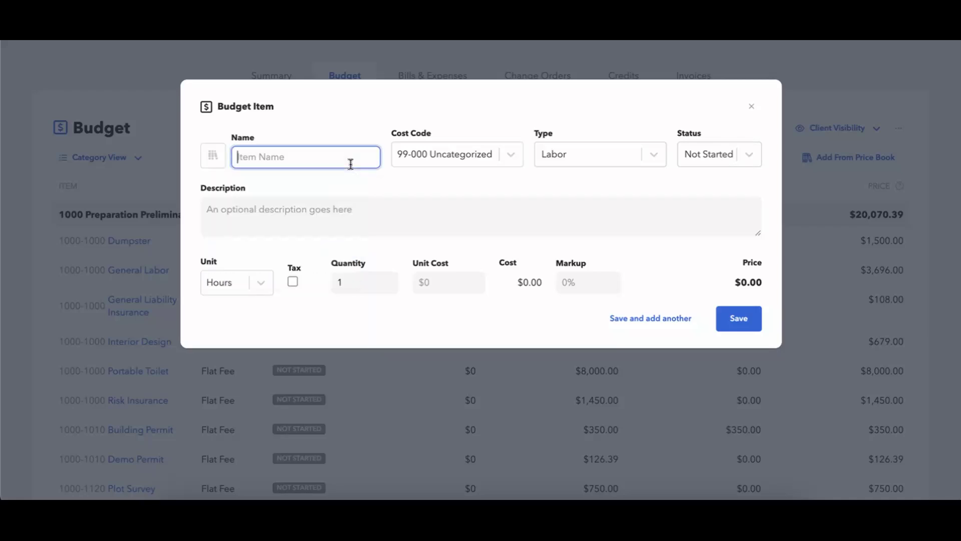
type("Exterior Doors")
Assign the cost code 4000-4300 Exterior Doors to the budget item and set its type to Selections.
left_click(491, 150)
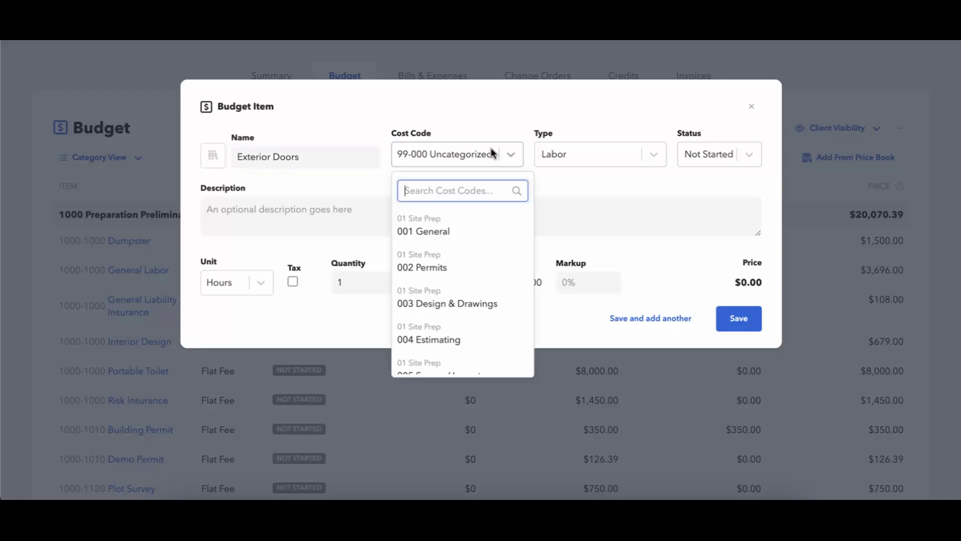
type("doors")
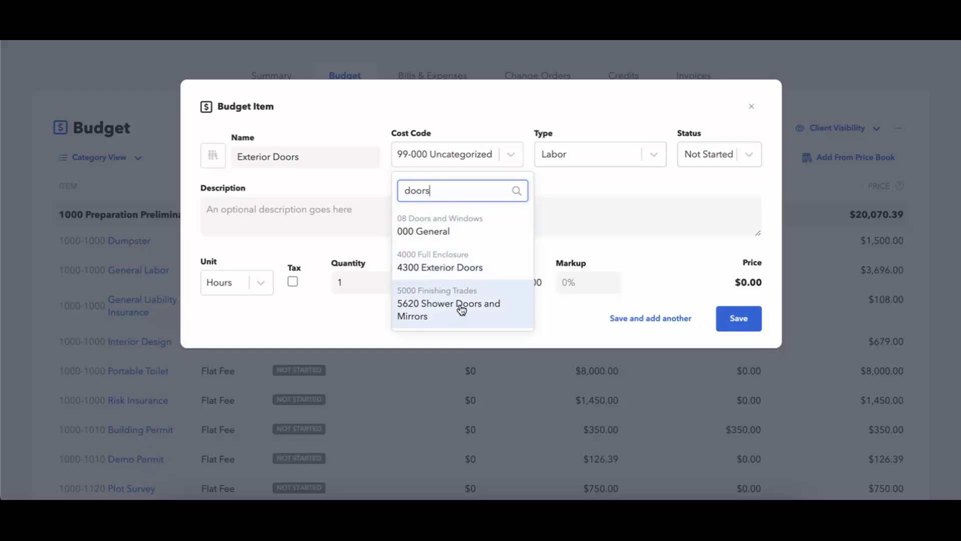
left_click(442, 261)
left_click(592, 151)
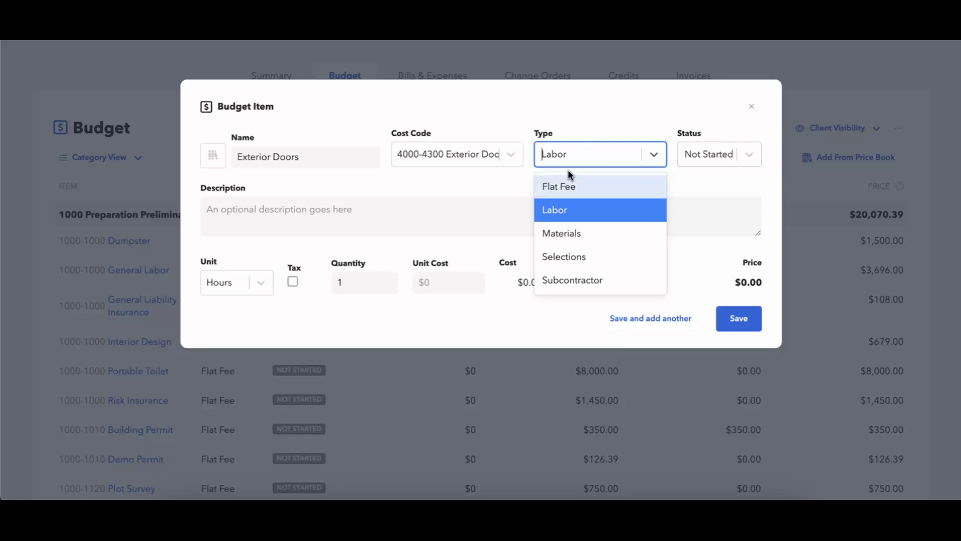
left_click(574, 258)
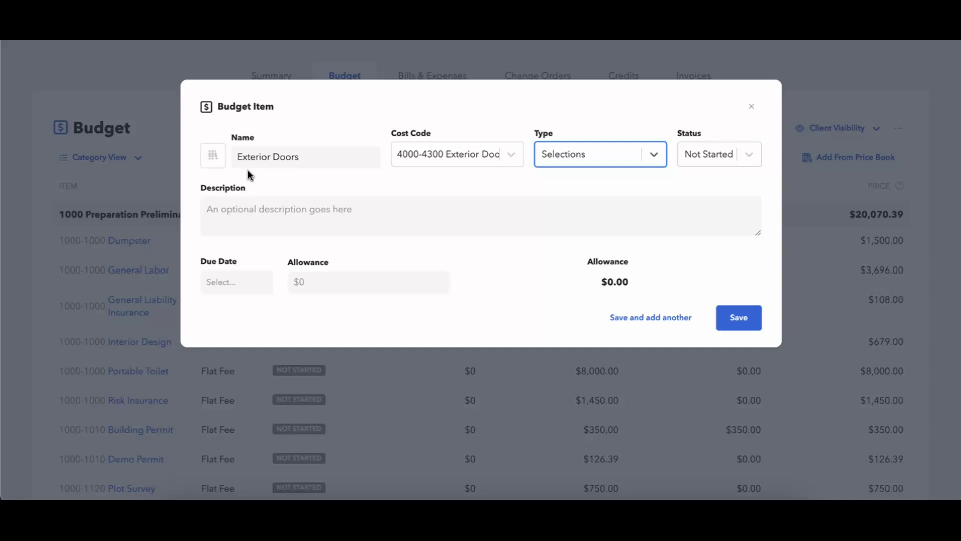
Set the Exterior Doors allowance to $30,000 and save the budget item.
left_click(337, 276)
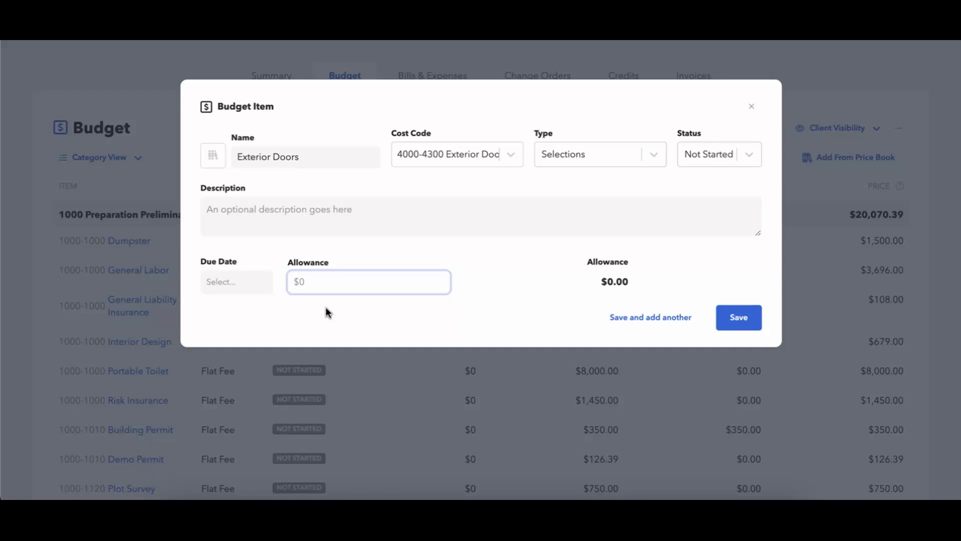
type("300000")
left_click(496, 278)
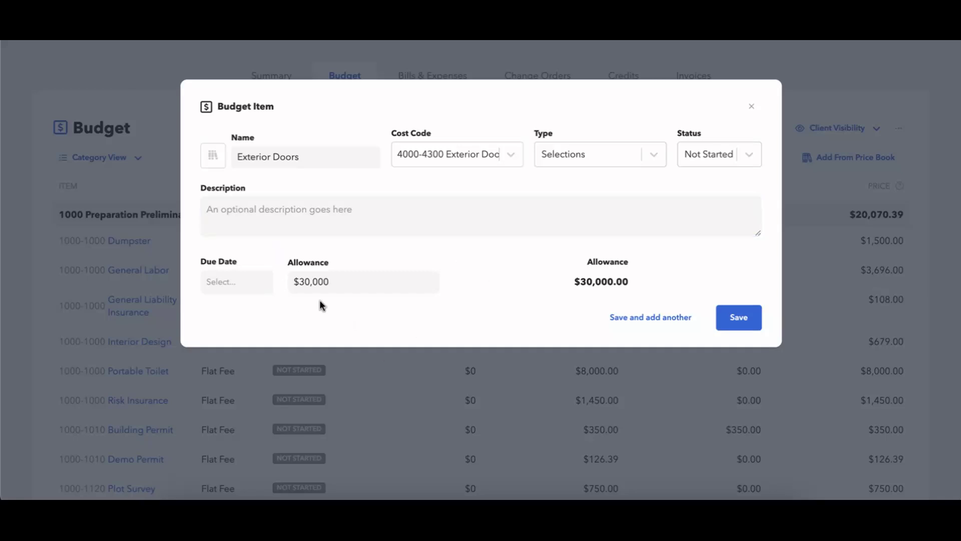
left_click(745, 318)
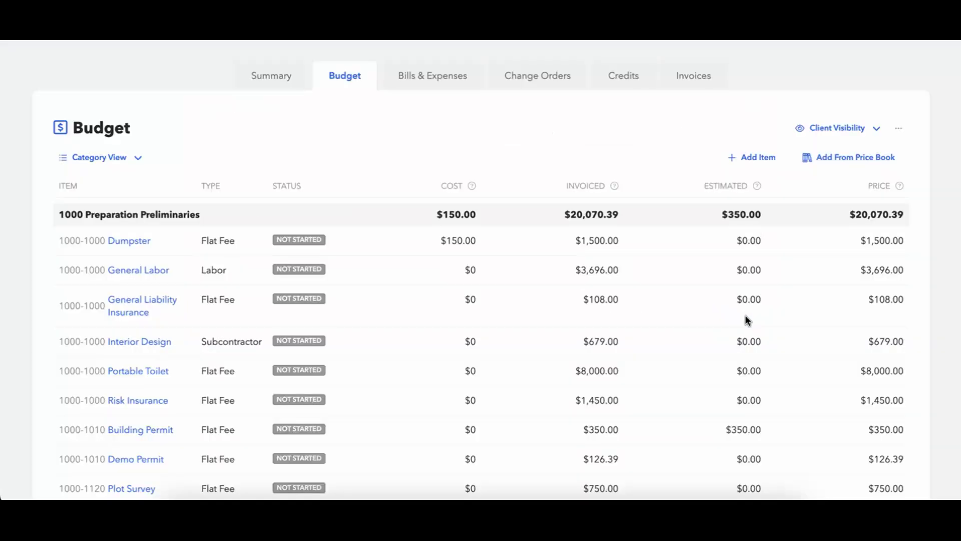
Open the Exterior Doors selection item under 4000 Full Enclosure in the budget and check its extra options.
scroll(549, 312, "down", 1)
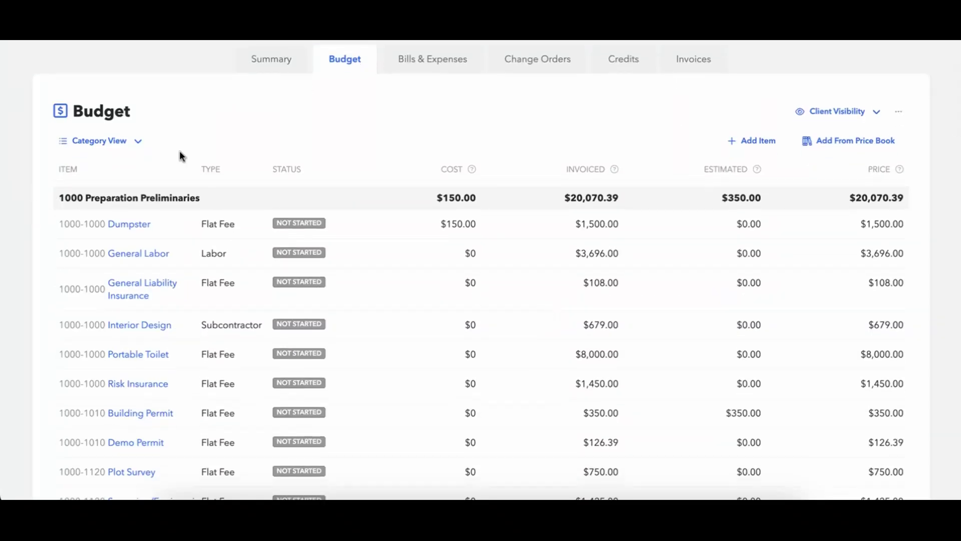
scroll(206, 187, "down", 8)
scroll(205, 187, "down", 20)
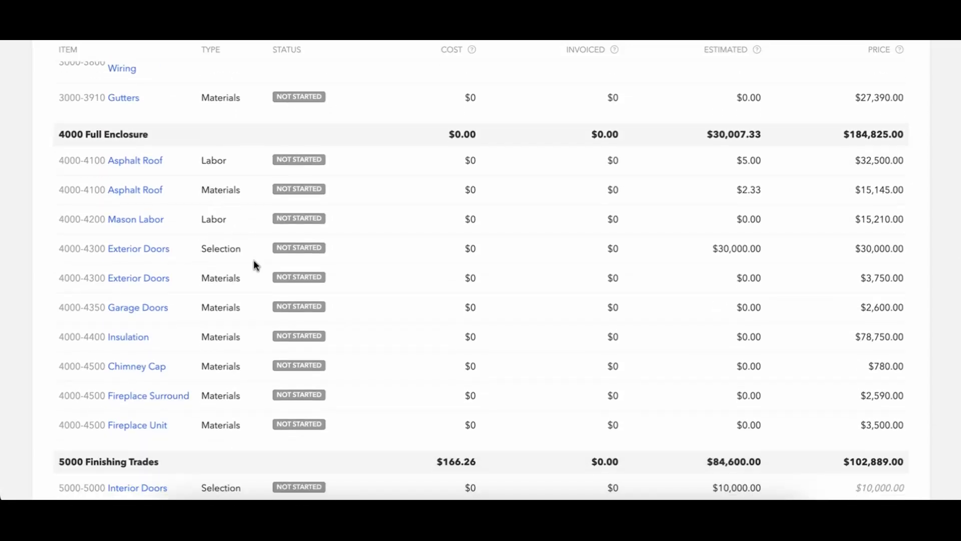
left_click(160, 253)
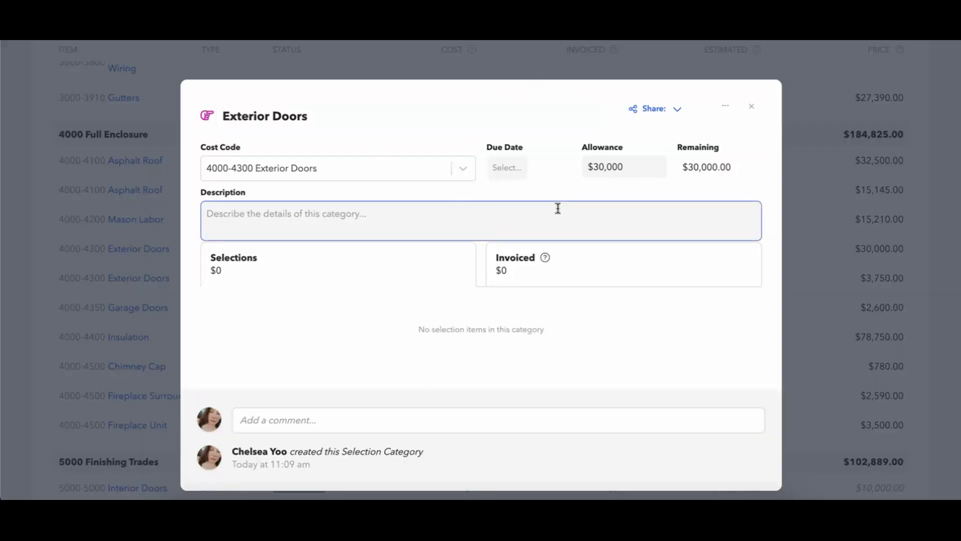
left_click(726, 107)
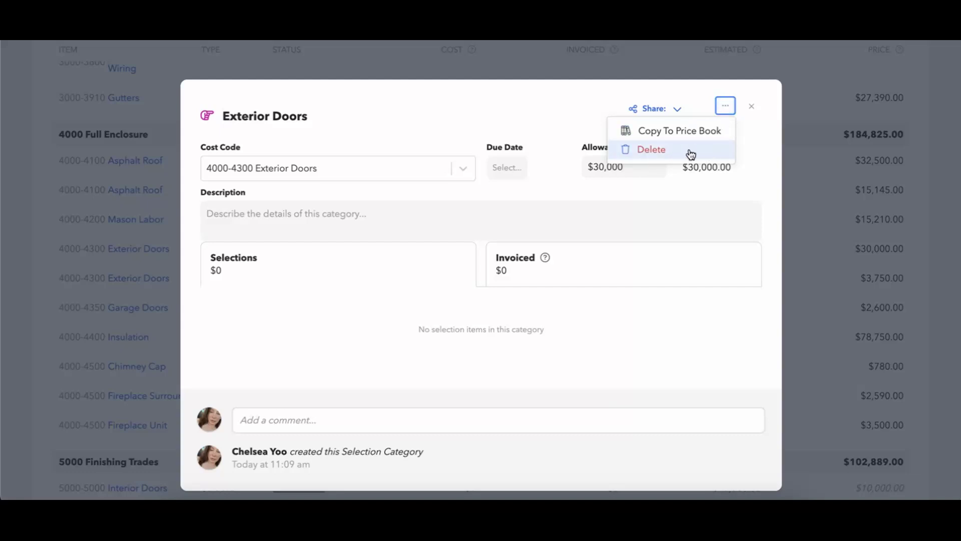
left_click(763, 145)
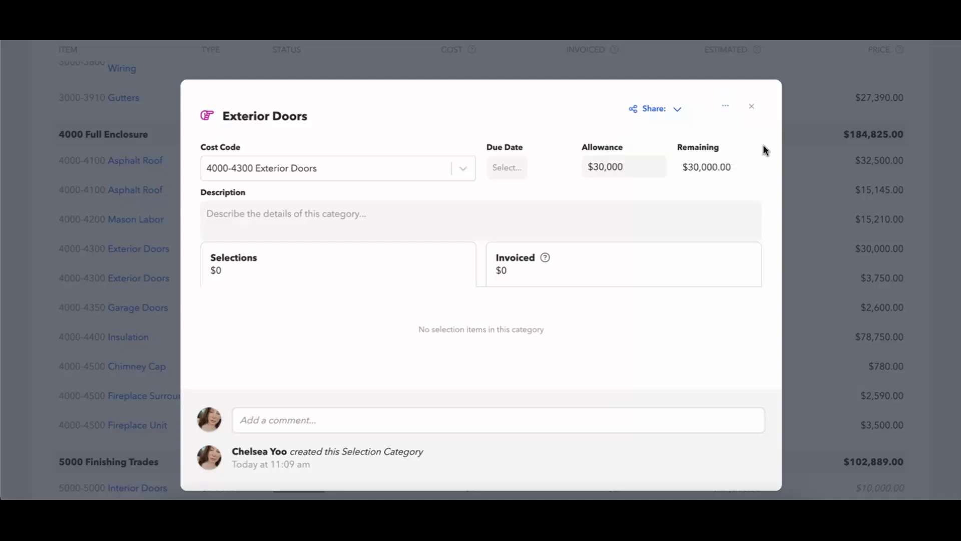
Close the Exterior Doors budget item and open the project's selections page.
left_click(751, 107)
scroll(562, 172, "up", 20)
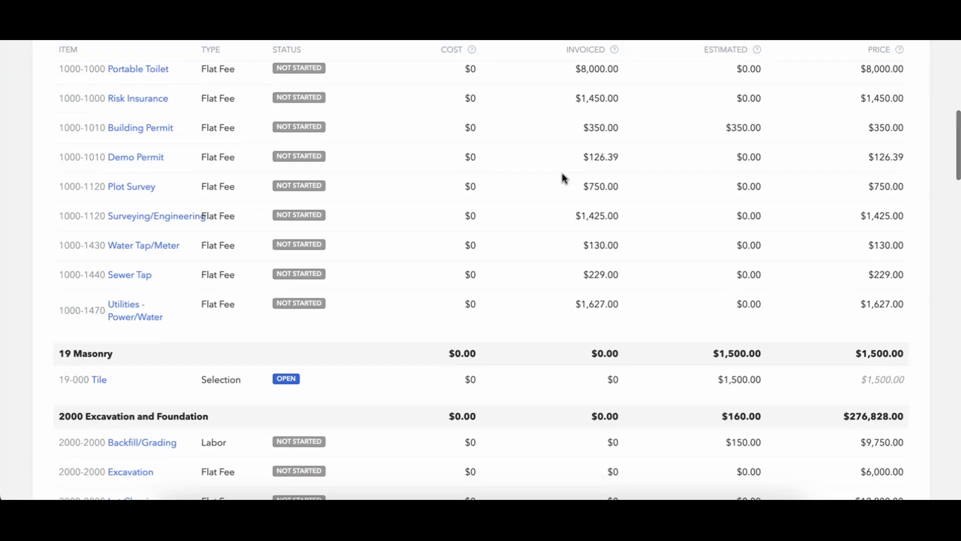
left_click(551, 167)
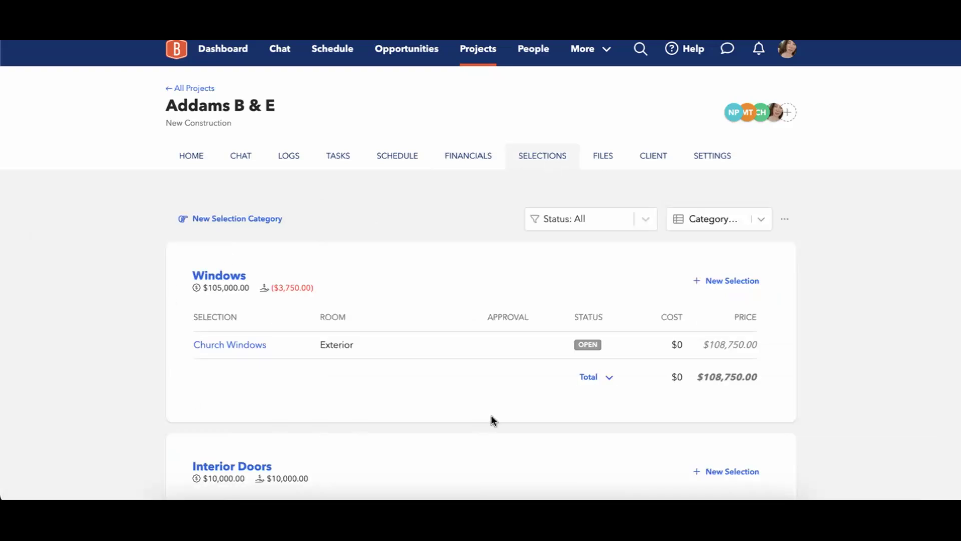
scroll(490, 417, "down", 3)
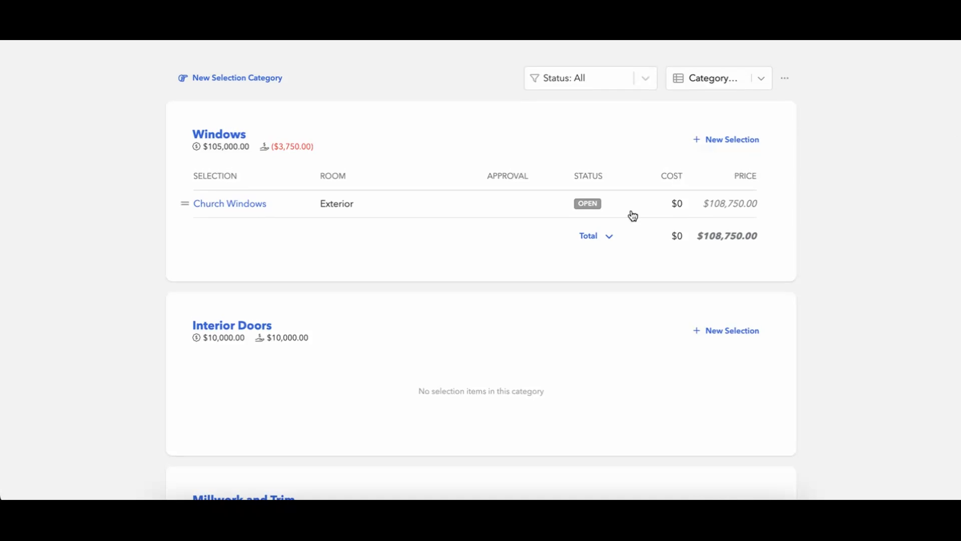
Rearrange the selection categories so that Exterior Doors comes first, above Windows.
left_click(785, 79)
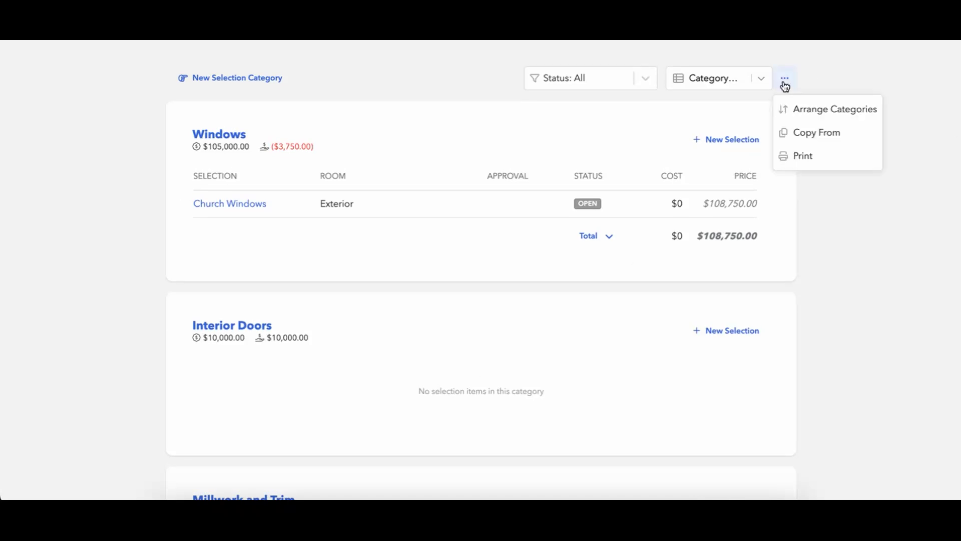
left_click(801, 109)
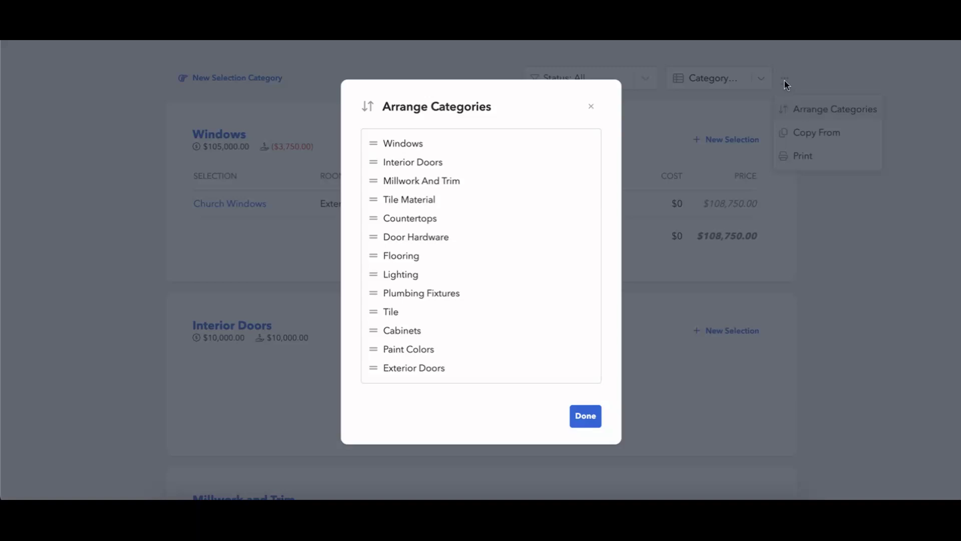
left_click_drag(368, 369, 367, 142)
left_click(585, 415)
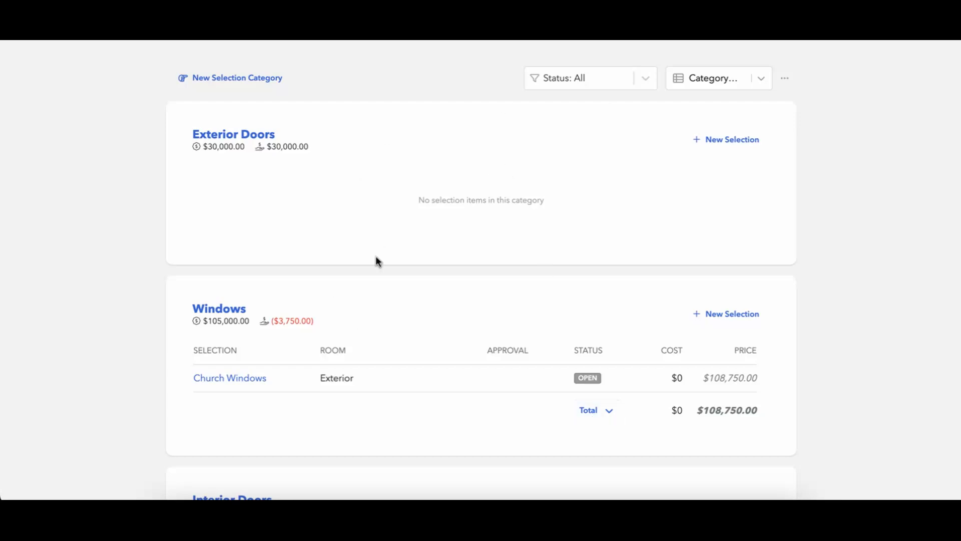
Start a new selection named Front Door under Exterior Doors, assign it to the Exterior room and leave its status Open.
left_click(745, 140)
left_click(290, 150)
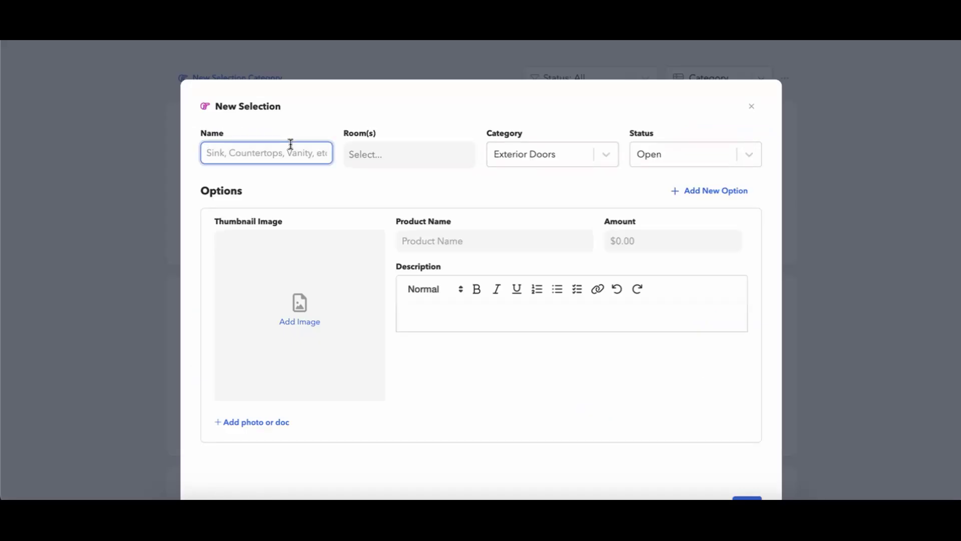
type("Front Door")
left_click(454, 149)
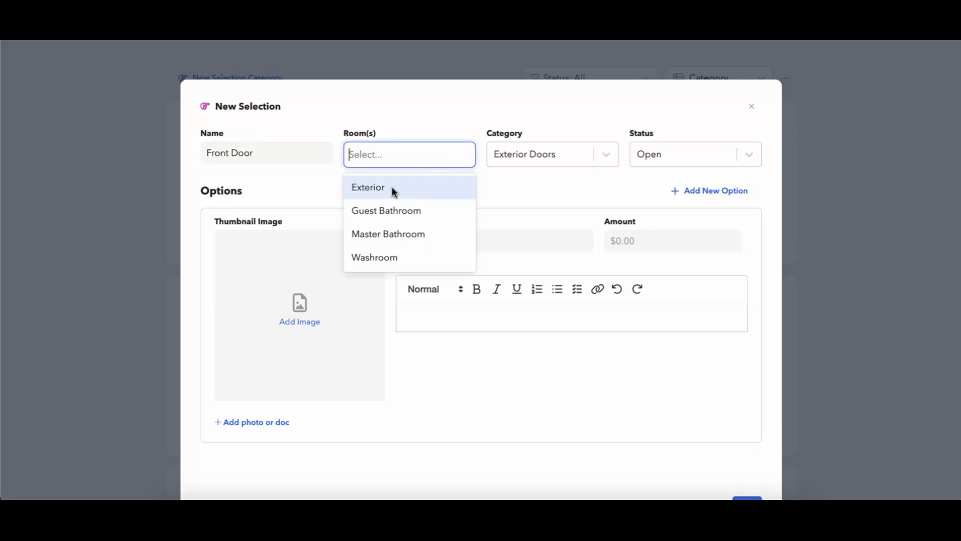
left_click(373, 187)
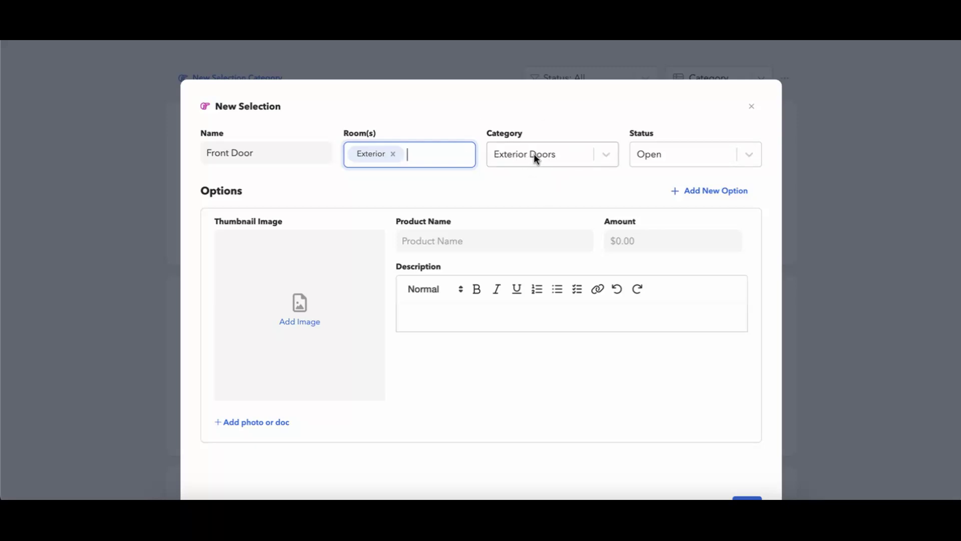
left_click(674, 159)
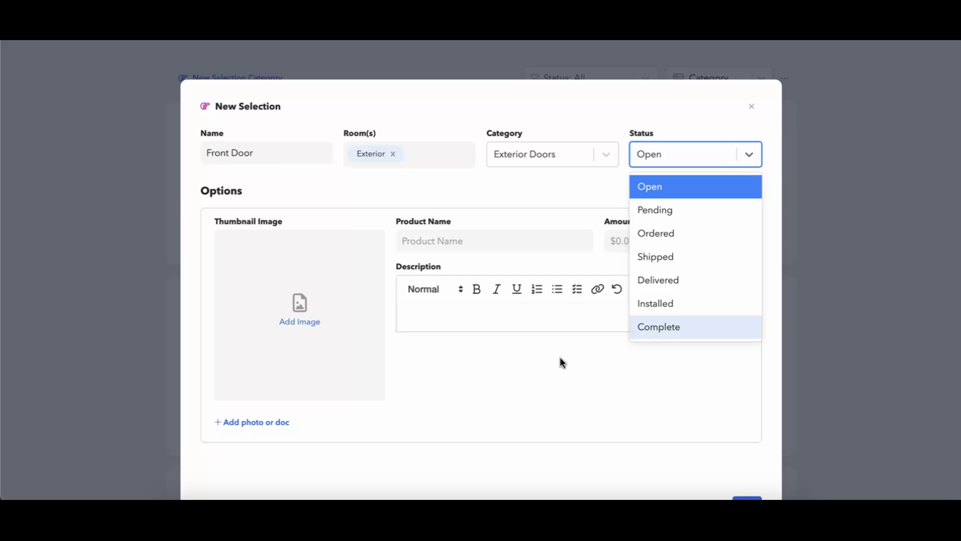
left_click(524, 398)
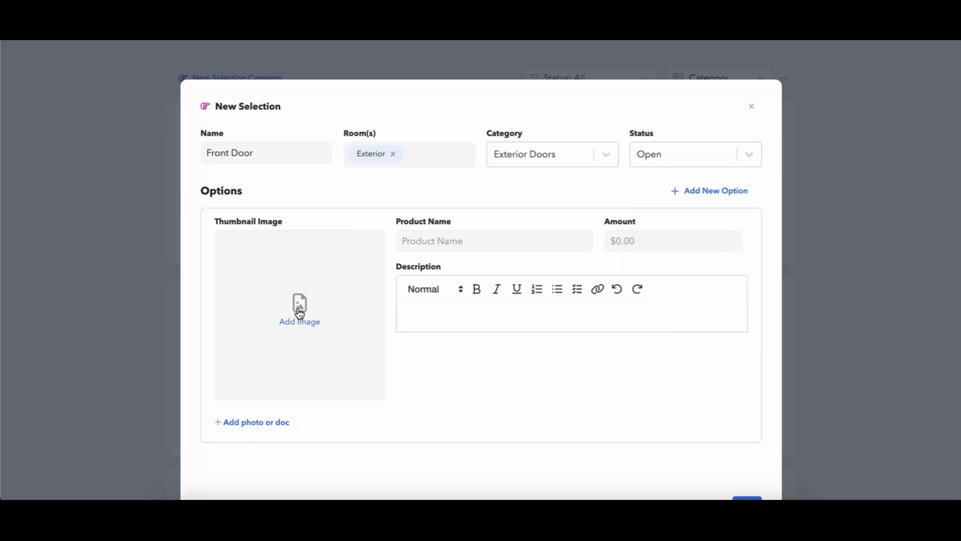
Name the selection's first option Gothic Exterior Front Door and set its amount to $15,000.
left_click(474, 235)
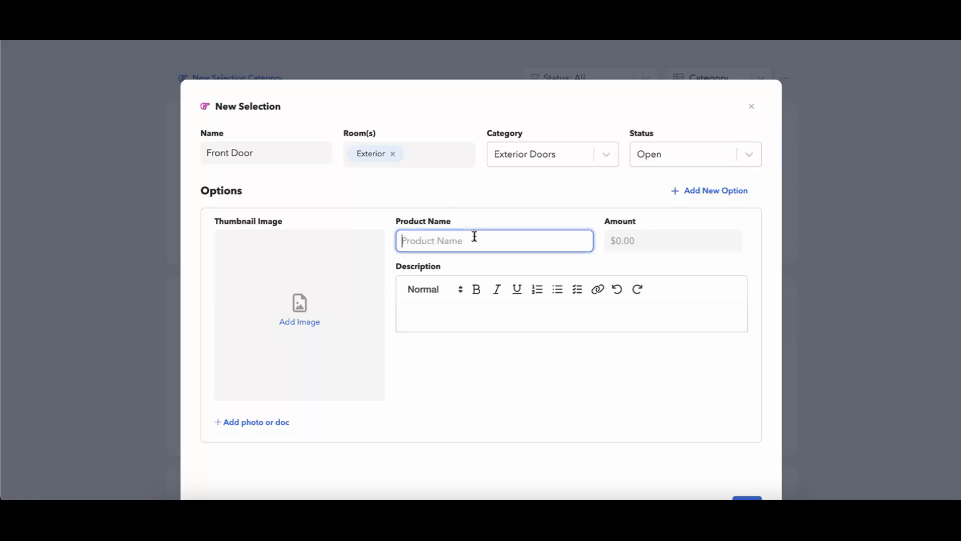
type("Gothic")
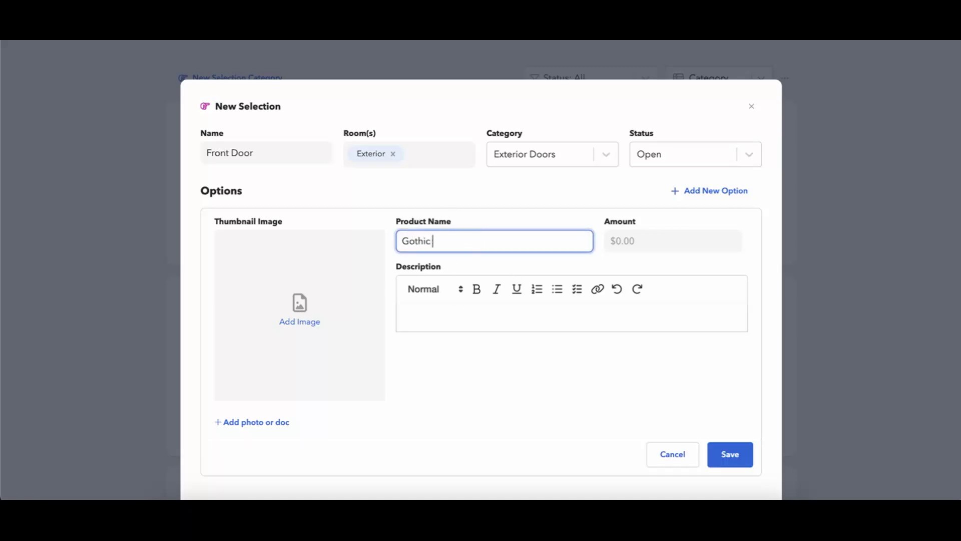
type(" Exterior Front Door")
left_click(704, 239)
type("1800")
key("BackSpace")
key("BackSpace")
key("BackSpace")
type("5,000")
Describe the Gothic Exterior Front Door option as "Solid Wood door with blown glass panels.".
left_click(634, 311)
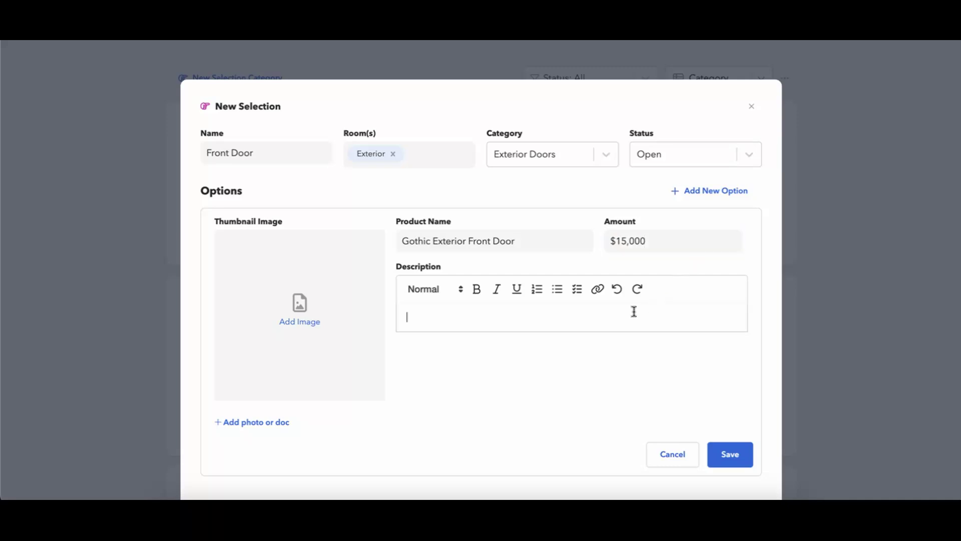
type("Solid Wood door with blown gla")
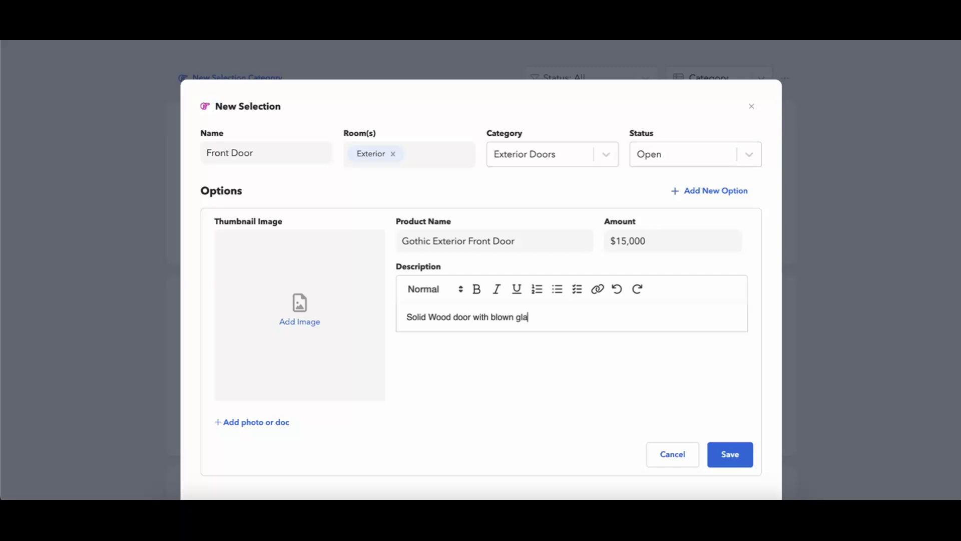
type("ss panels.")
Add the image HSD_gothic_05 from the Desktop as the option's thumbnail and save the option.
left_click(305, 326)
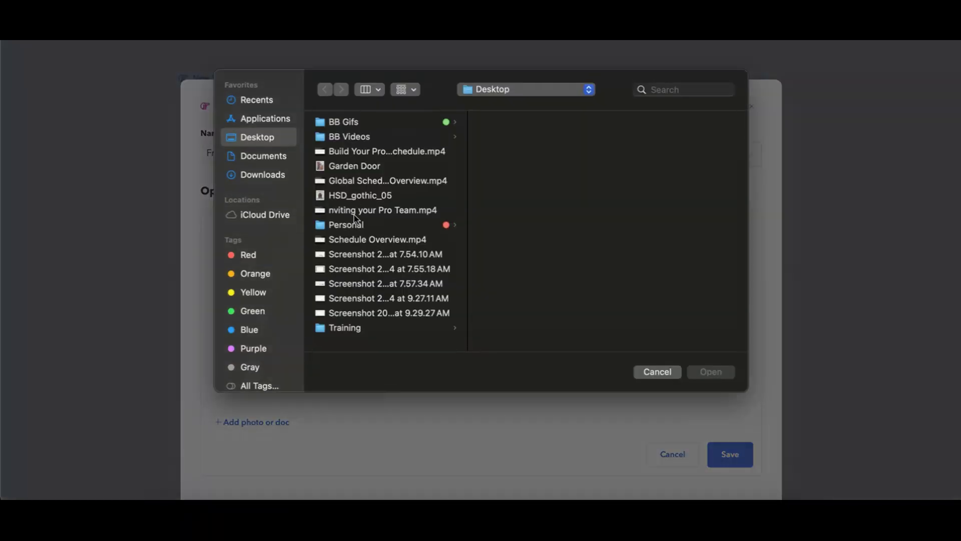
left_click(376, 199)
left_click(717, 375)
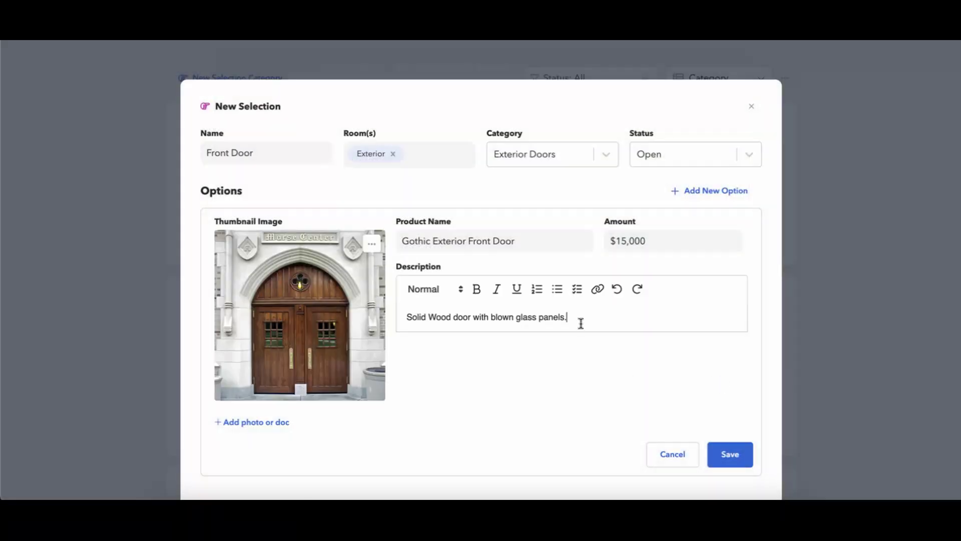
scroll(509, 415, "down", 3)
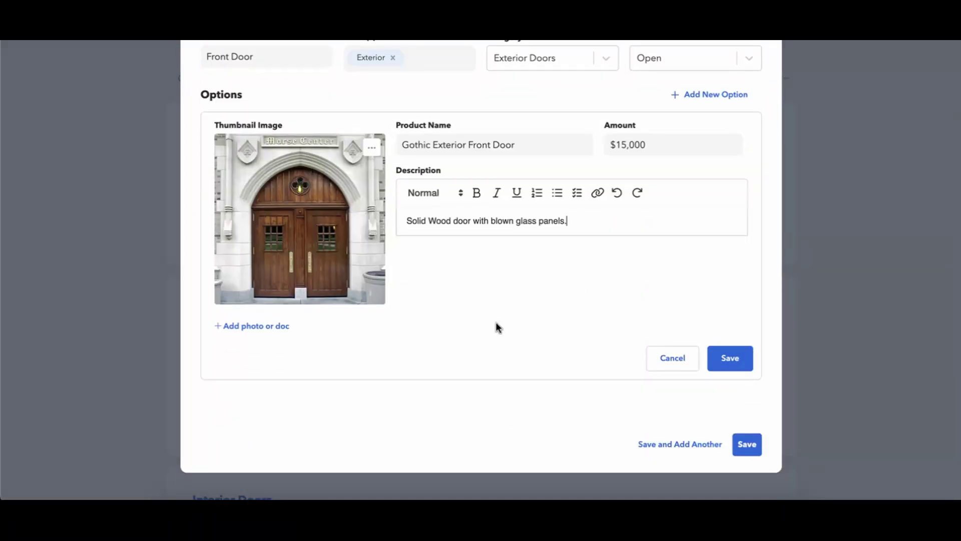
left_click(729, 358)
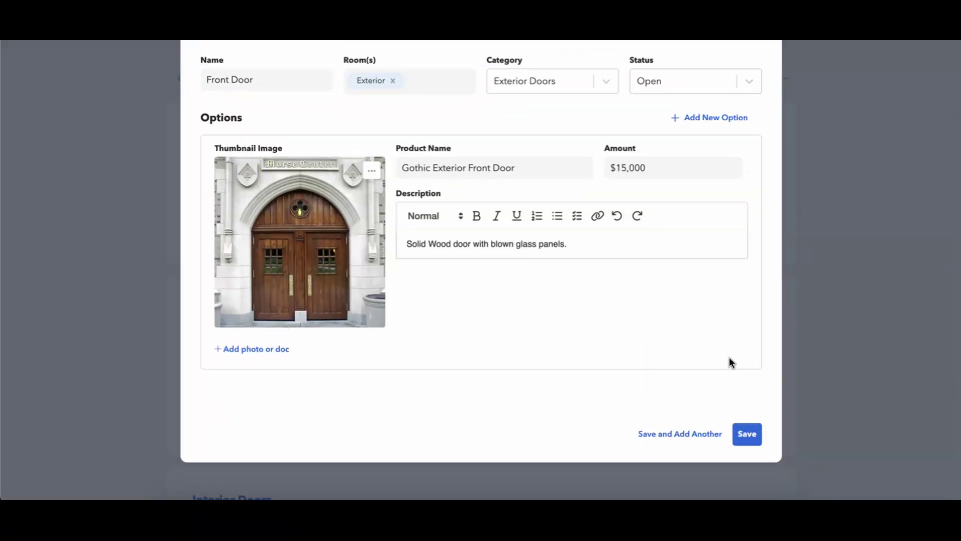
Add a second option to the Front Door selection and name it Latecentury Doors.
left_click(713, 127)
scroll(625, 282, "down", 2)
scroll(610, 277, "up", 1)
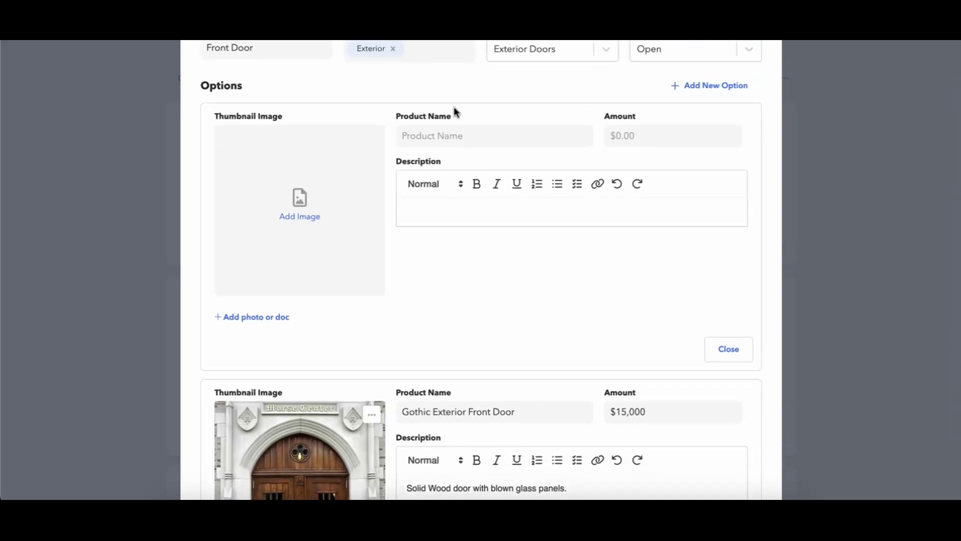
left_click(478, 139)
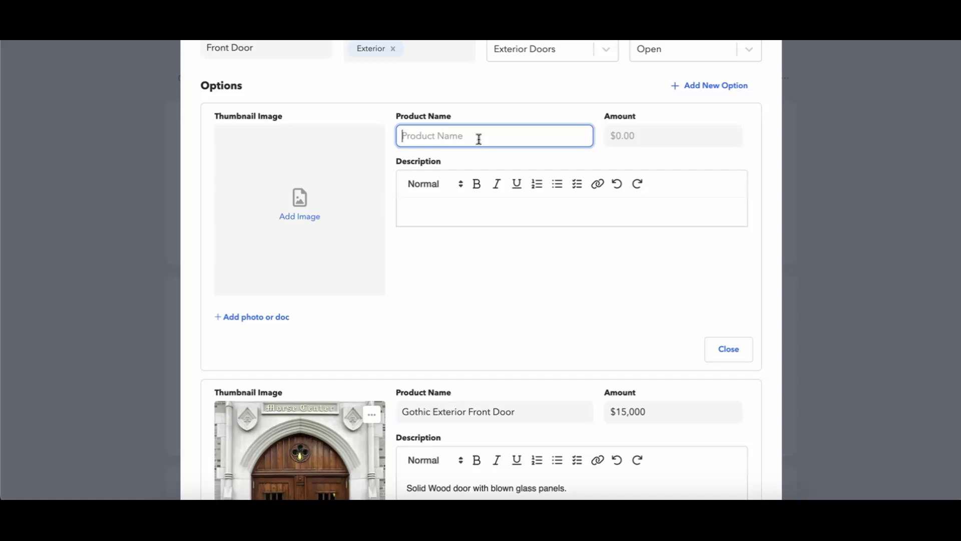
type("Latec")
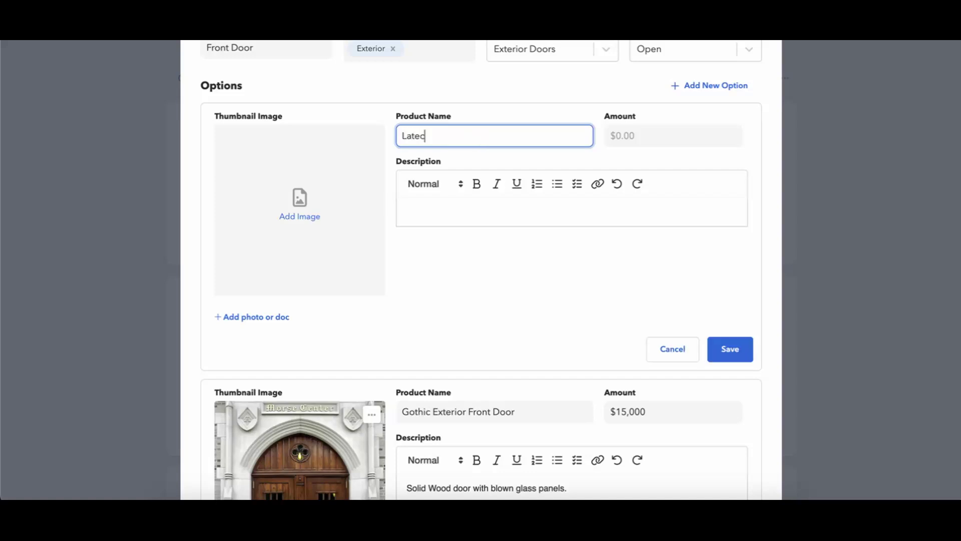
type("entury Doors")
Set the Latecentury Doors amount to $13,000, leaving its description empty.
left_click(663, 131)
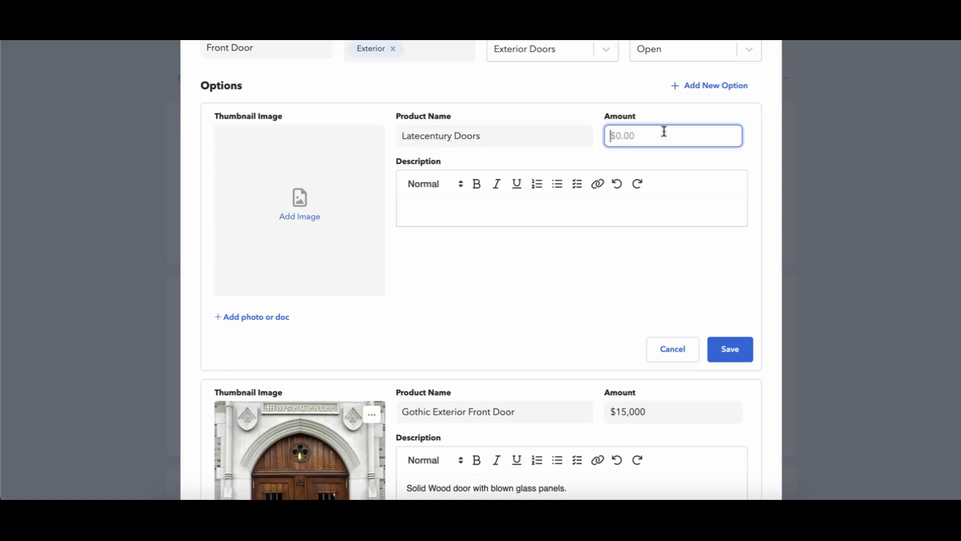
type("130000")
key("BackSpace")
key("BackSpace")
key("BackSpace")
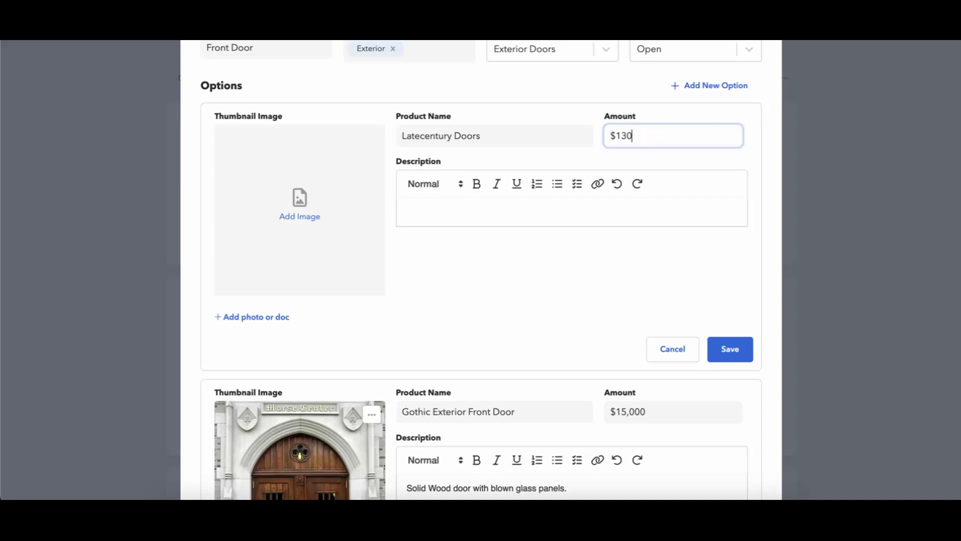
type("000")
left_click(568, 208)
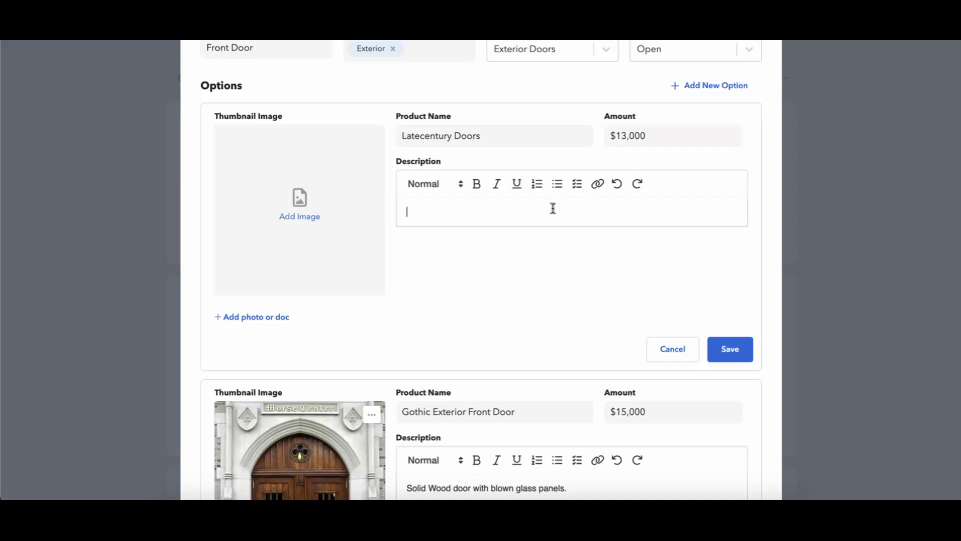
Add period-front-door.jpg from the Desktop as the Latecentury Doors thumbnail and save the option.
left_click(300, 219)
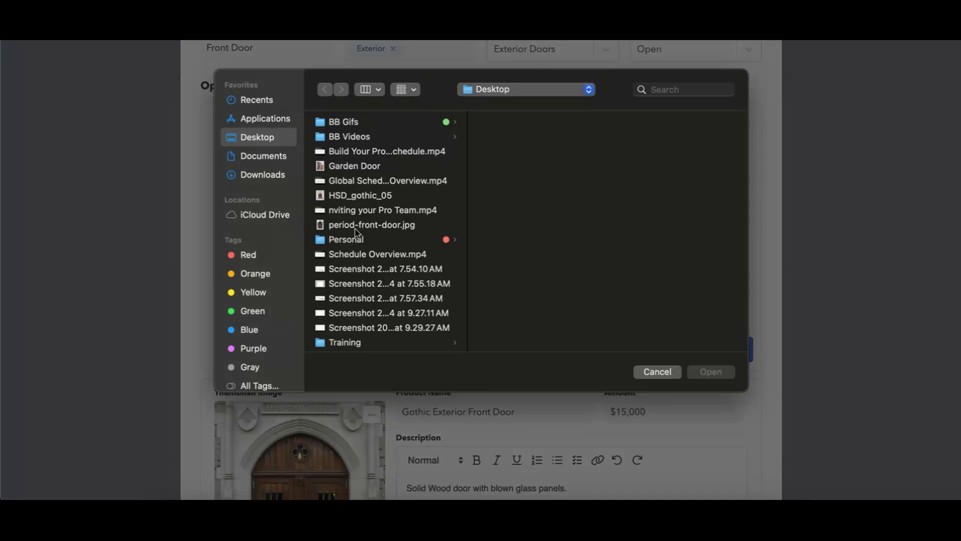
left_click(356, 227)
left_click(710, 372)
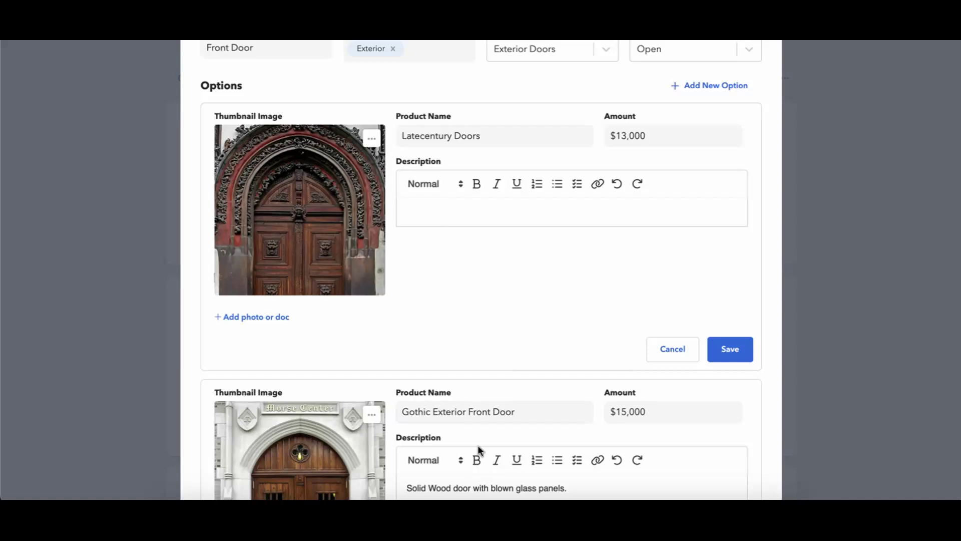
left_click(738, 350)
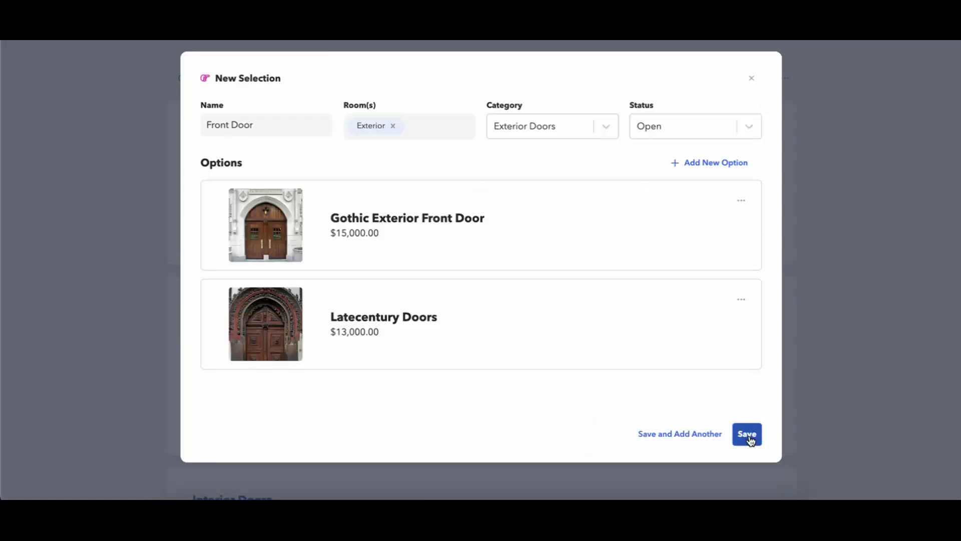
left_click(697, 169)
scroll(693, 262, "down", 2)
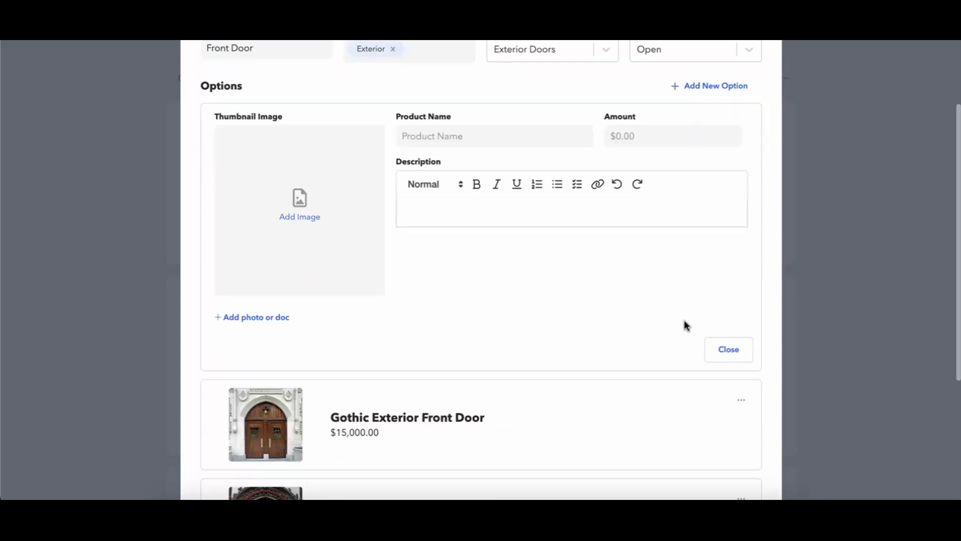
left_click(739, 357)
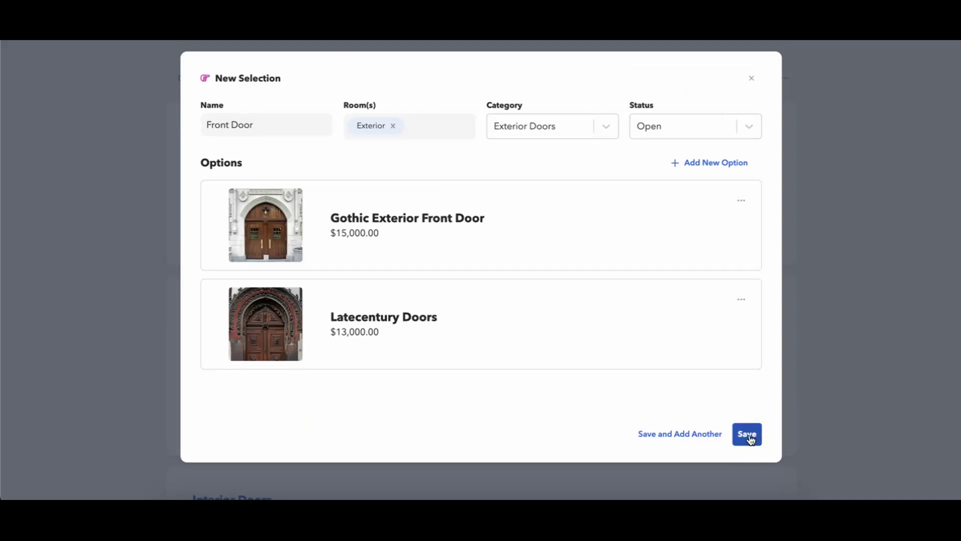
Expand the Latecentury Doors option to review its details and save the Front Door selection.
left_click(535, 318)
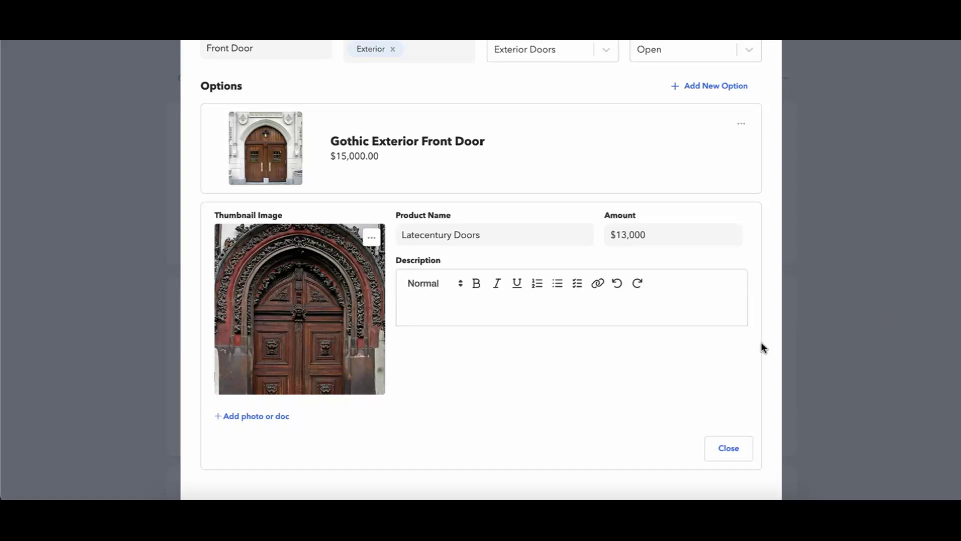
scroll(747, 404, "down", 2)
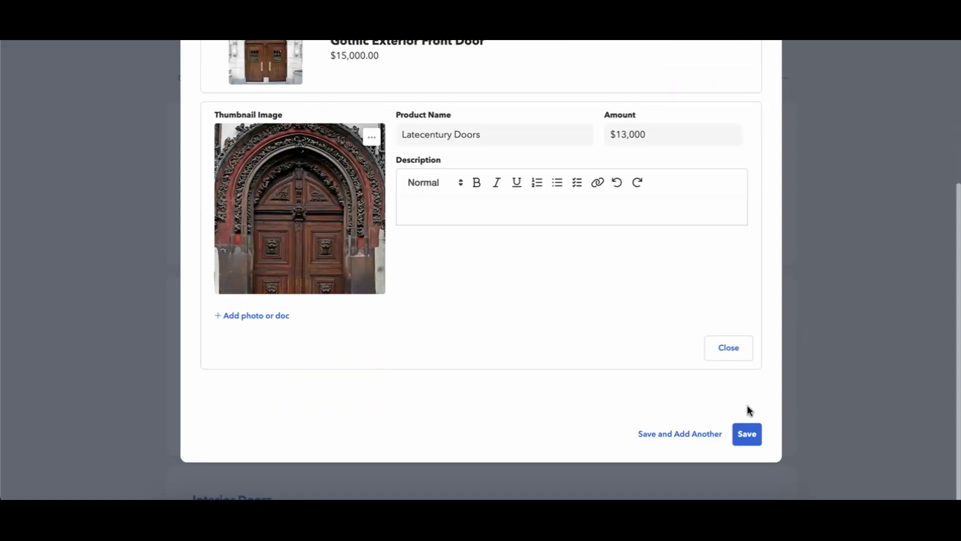
left_click(743, 435)
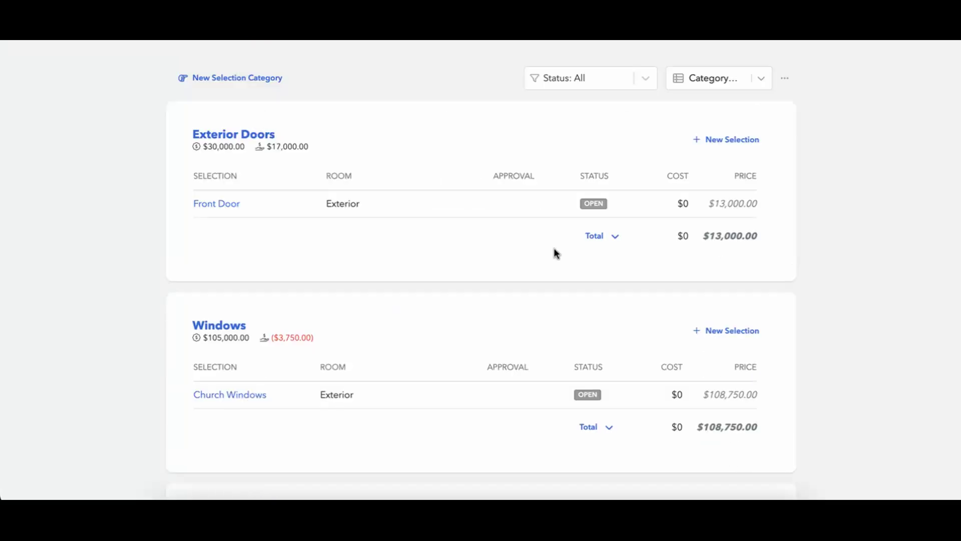
Open the saved Front Door selection to check which option is projected, and close it again.
mouse_move(221, 219)
left_click(232, 206)
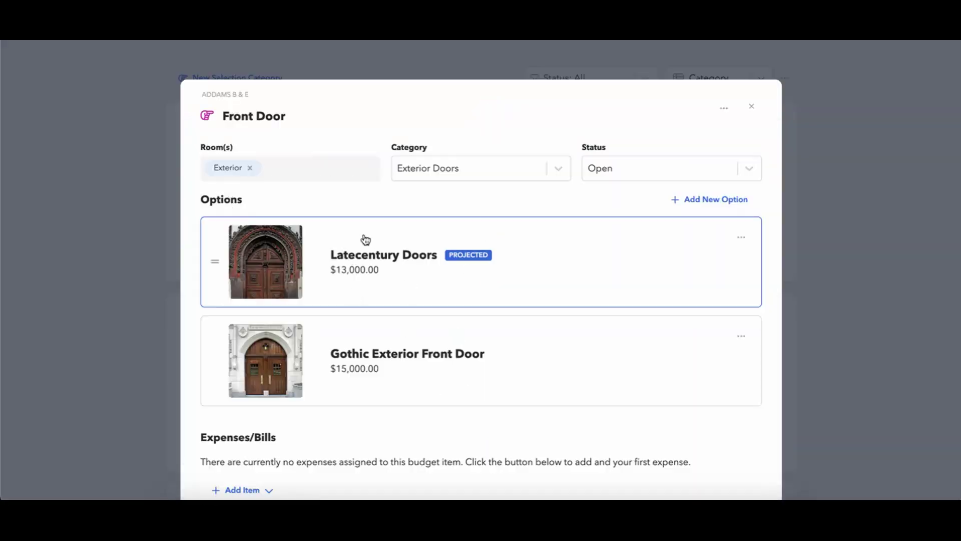
left_click(752, 106)
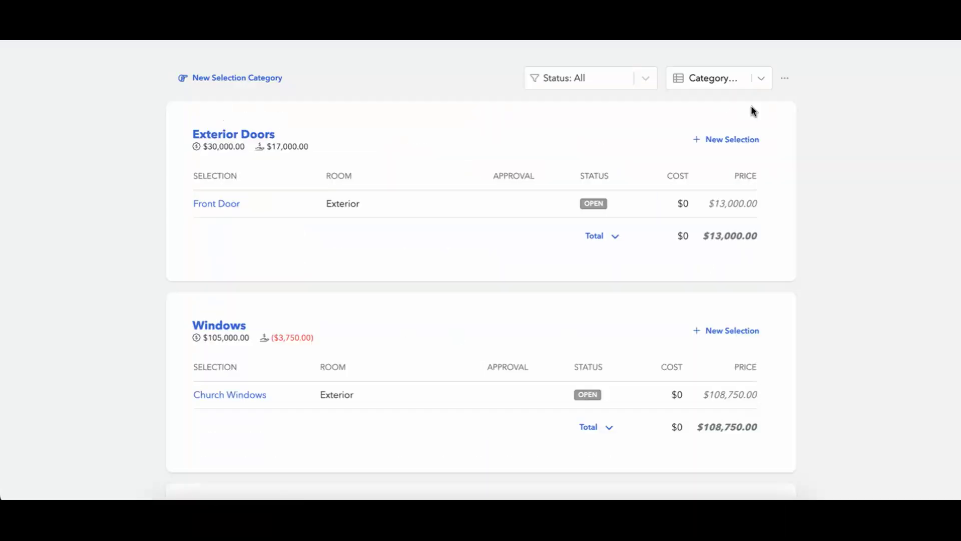
Start a new selection named Garden Door in the Exterior Doors category and assign it to the Exterior room.
left_click(729, 150)
left_click(314, 151)
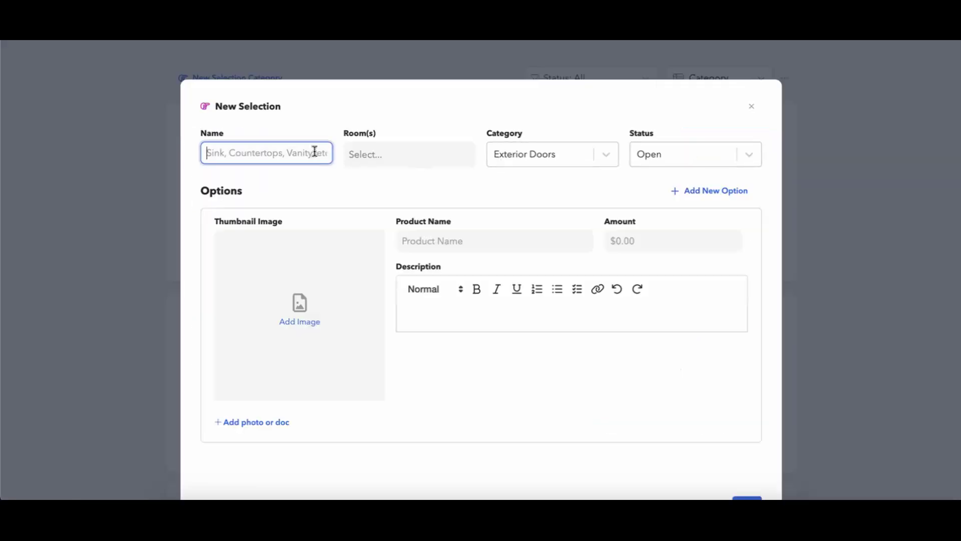
type("Garden Door")
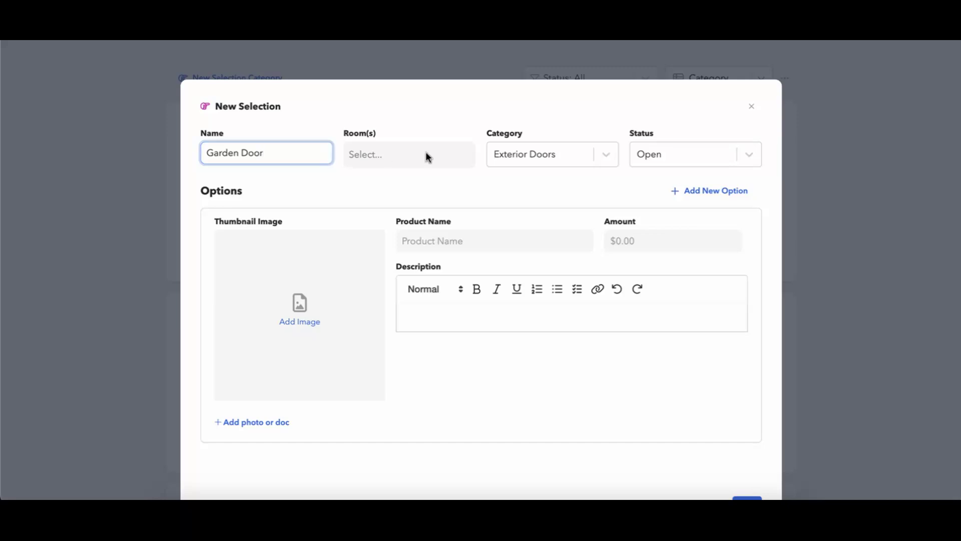
left_click(426, 155)
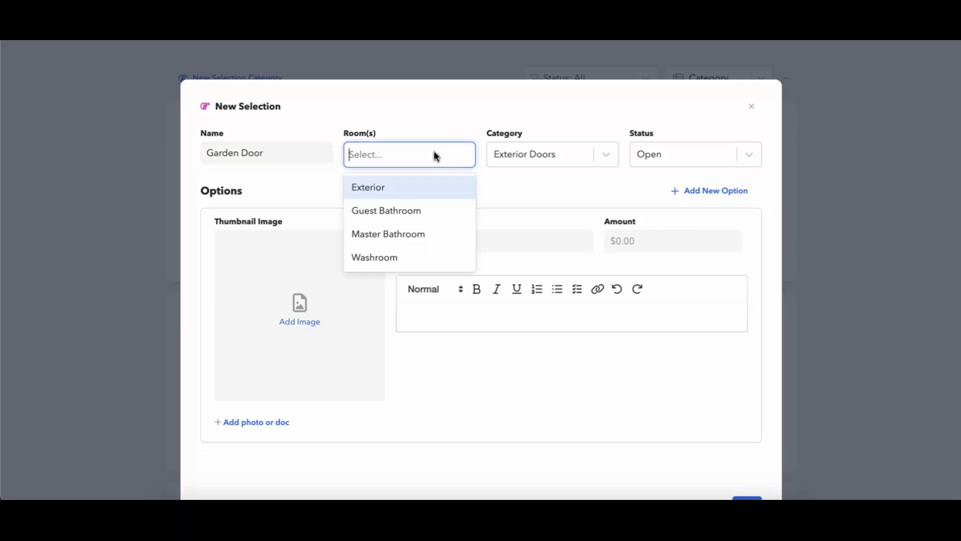
left_click(394, 188)
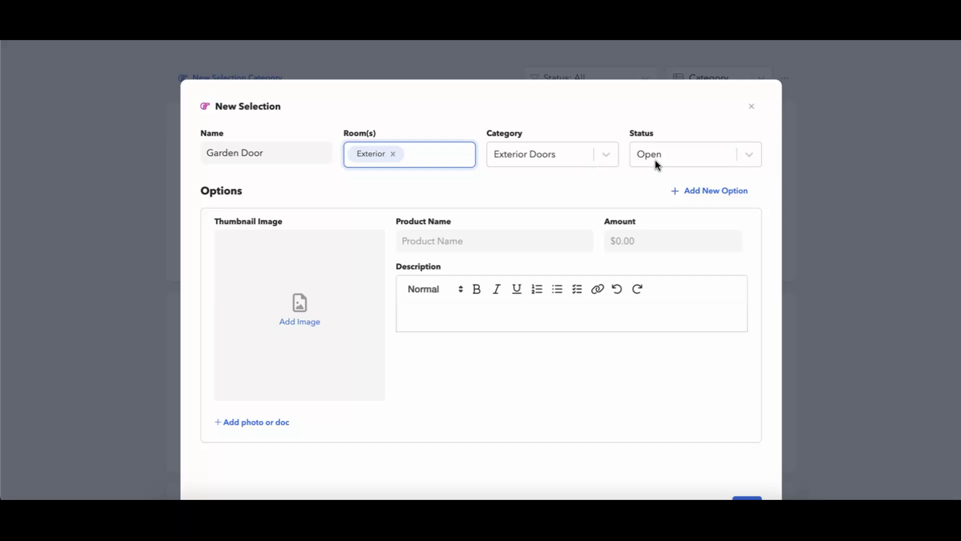
Fill in the Garden Door's option with product name Garden Door by Gothica and an amount of $10,000.
left_click(425, 244)
type("Garden")
key("BackSpace")
key("BackSpace")
key("BackSpace")
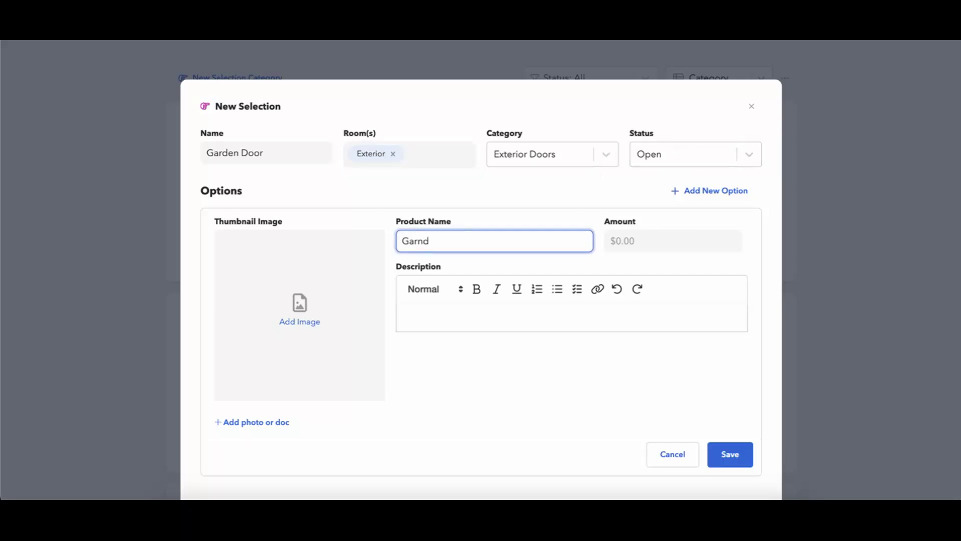
type("den Door by Gothica")
left_click(635, 243)
type("100000")
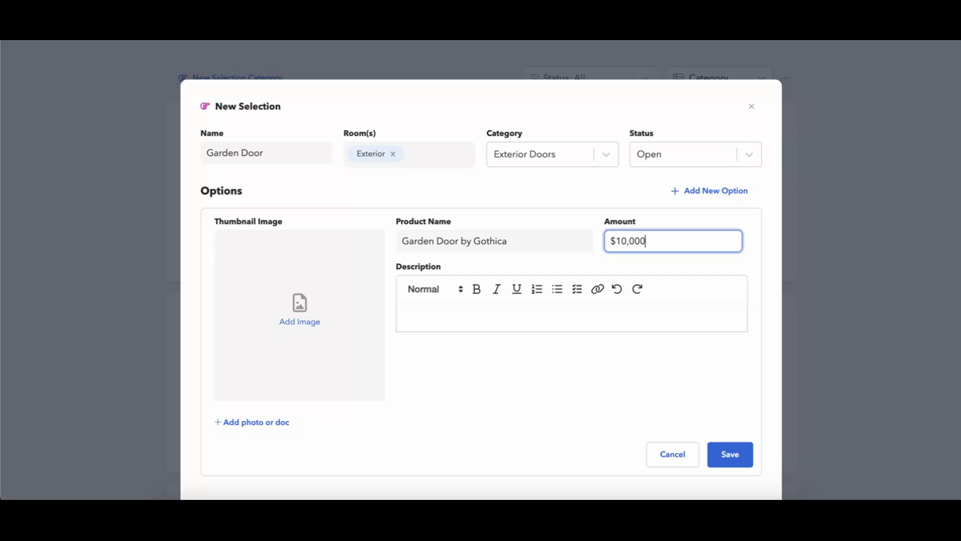
Add the Garden Door image from the Desktop as the option's thumbnail, then save the option and the selection.
left_click(307, 335)
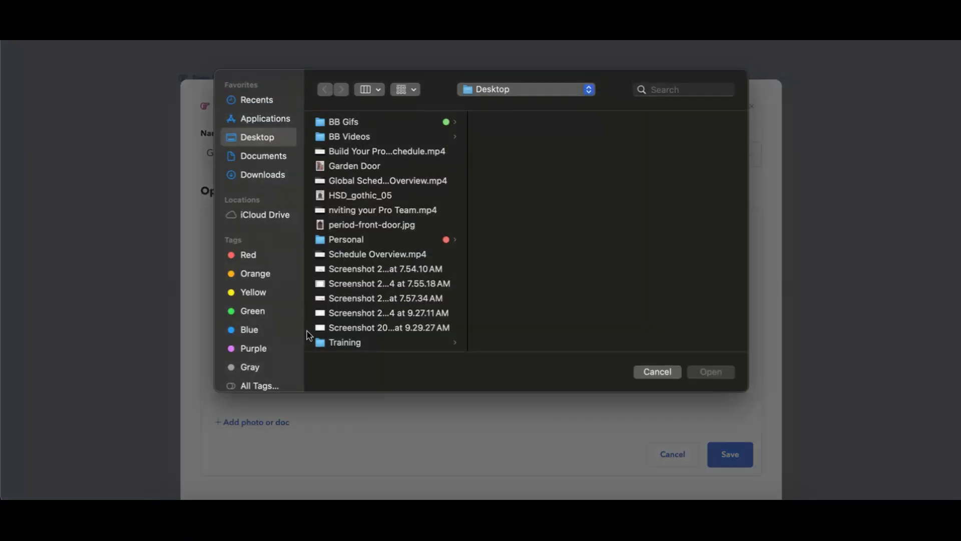
left_click(365, 170)
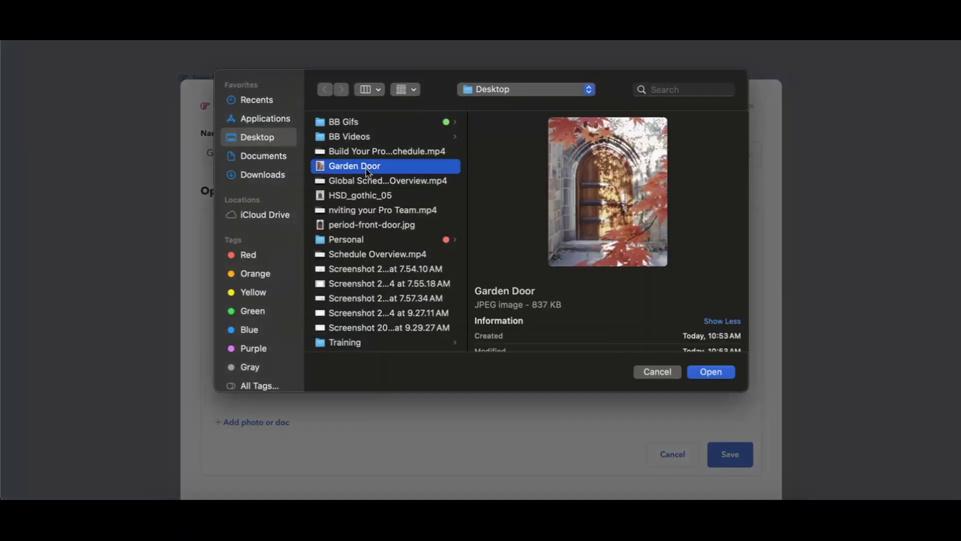
left_click(711, 371)
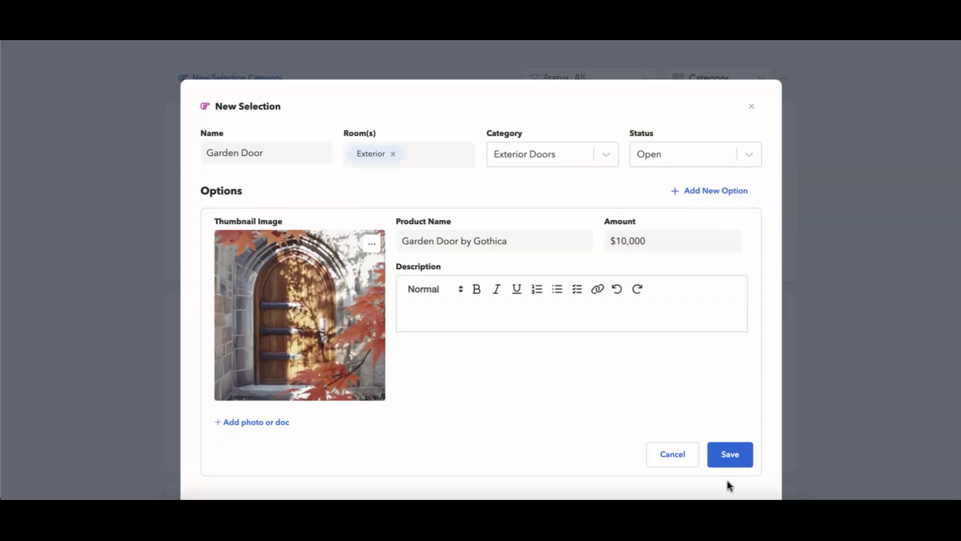
left_click(729, 455)
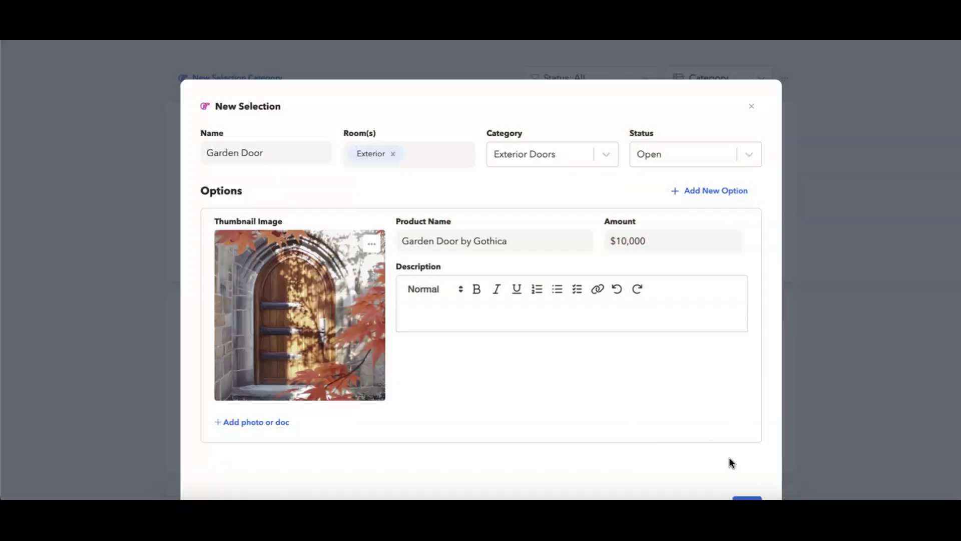
left_click(749, 442)
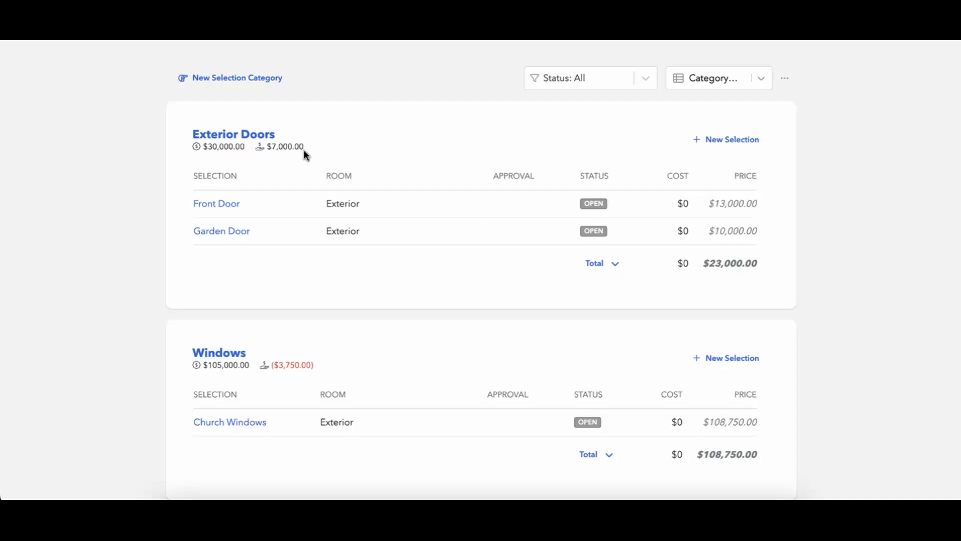
Open the Exterior Doors category to check its remaining allowance against its selections, and close it again.
scroll(329, 304, "down", 1)
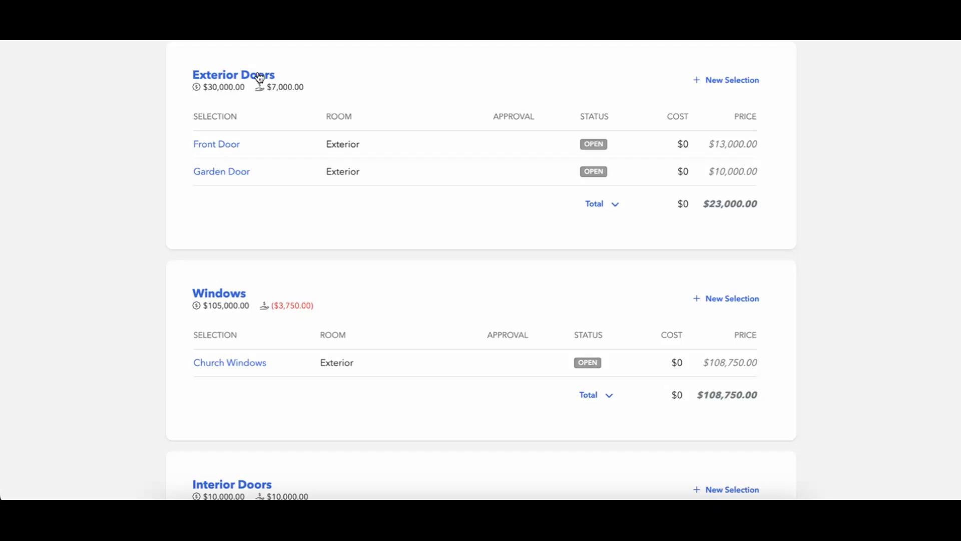
left_click(258, 75)
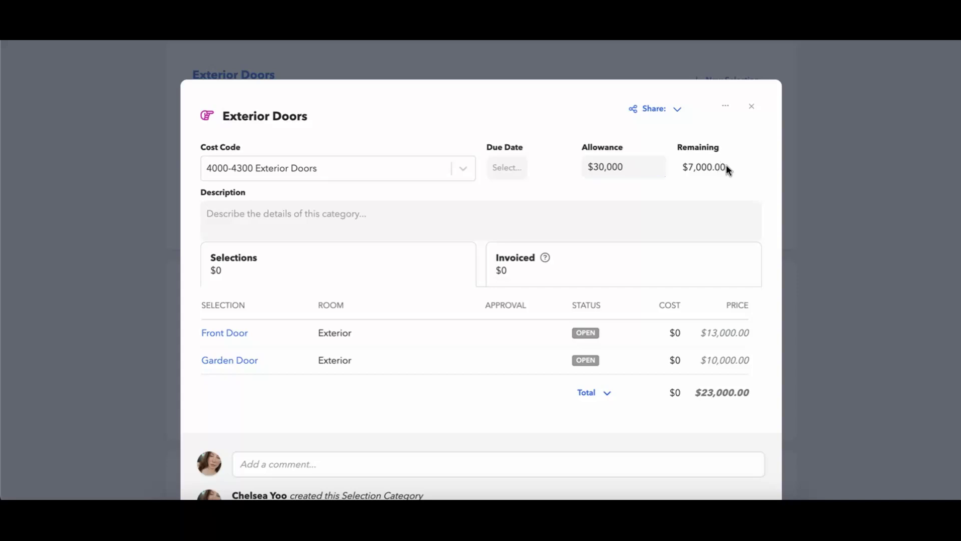
left_click(752, 106)
scroll(684, 187, "up", 5)
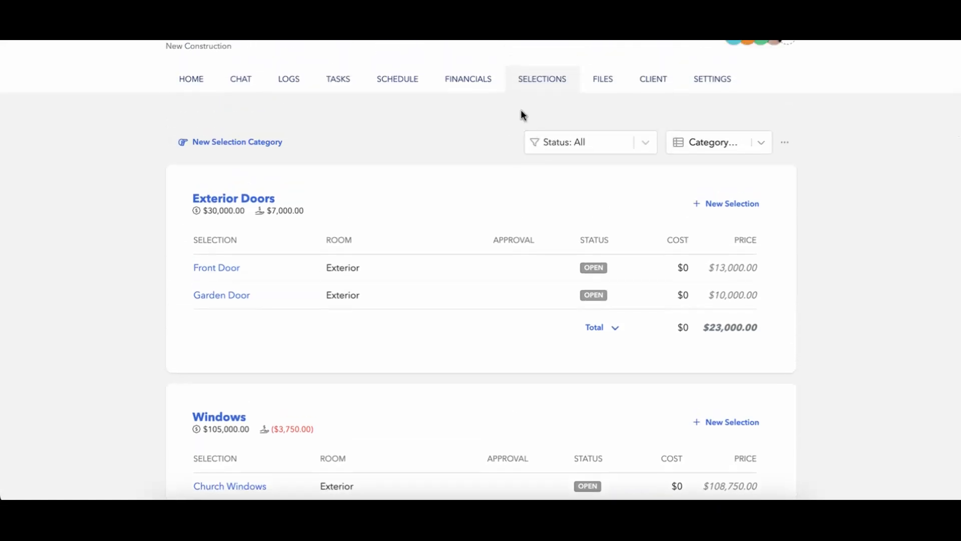
Open the project's budget and examine the Exterior Doors selection item under 4000 Full Enclosure.
left_click(459, 83)
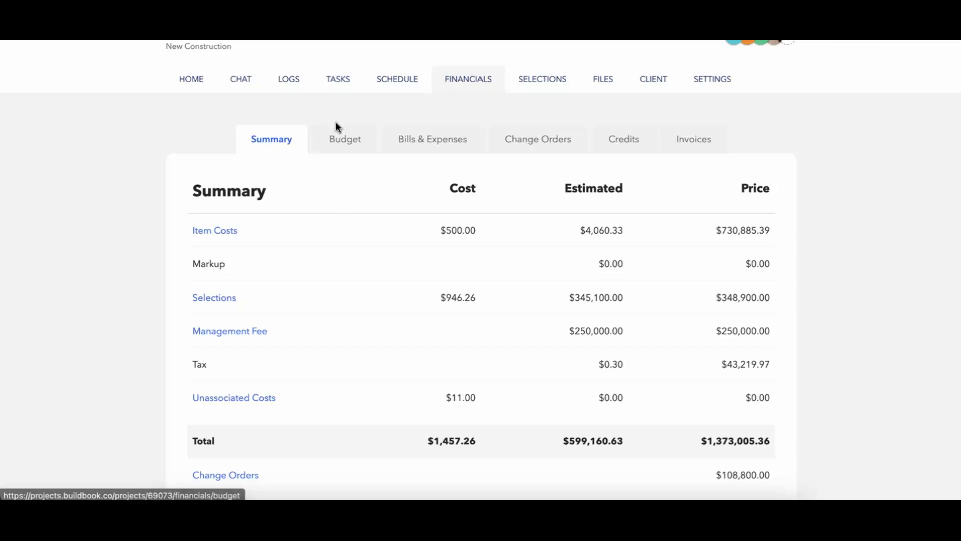
left_click(342, 144)
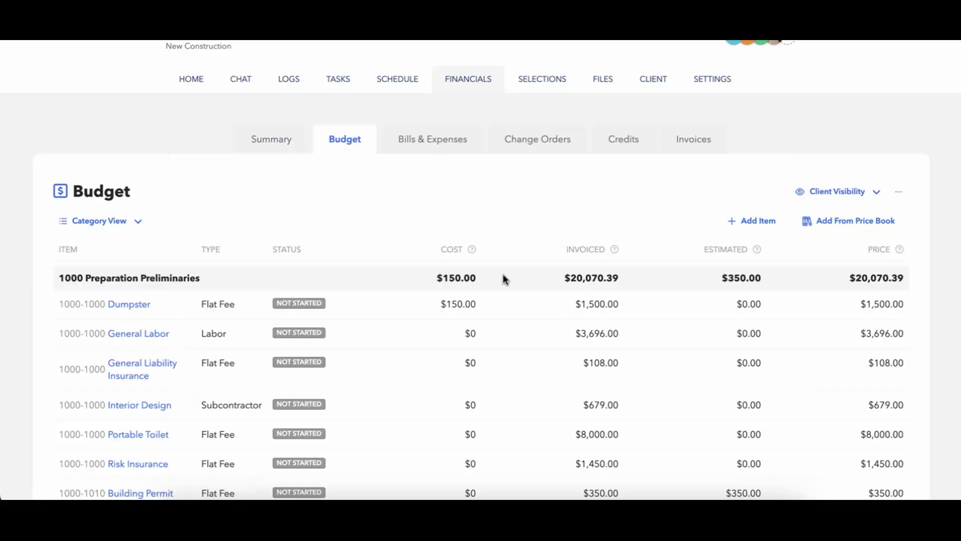
scroll(502, 273, "down", 6)
scroll(504, 265, "down", 3)
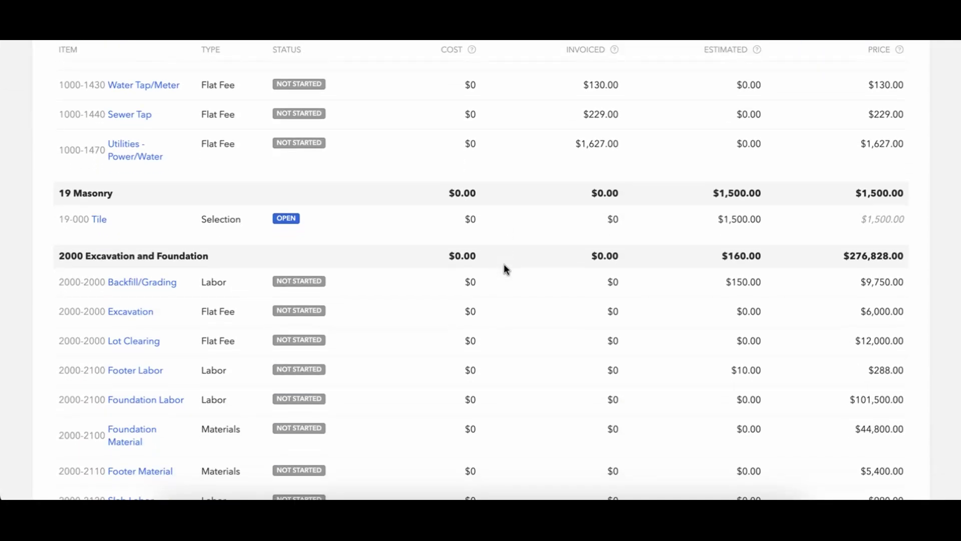
scroll(504, 265, "down", 9)
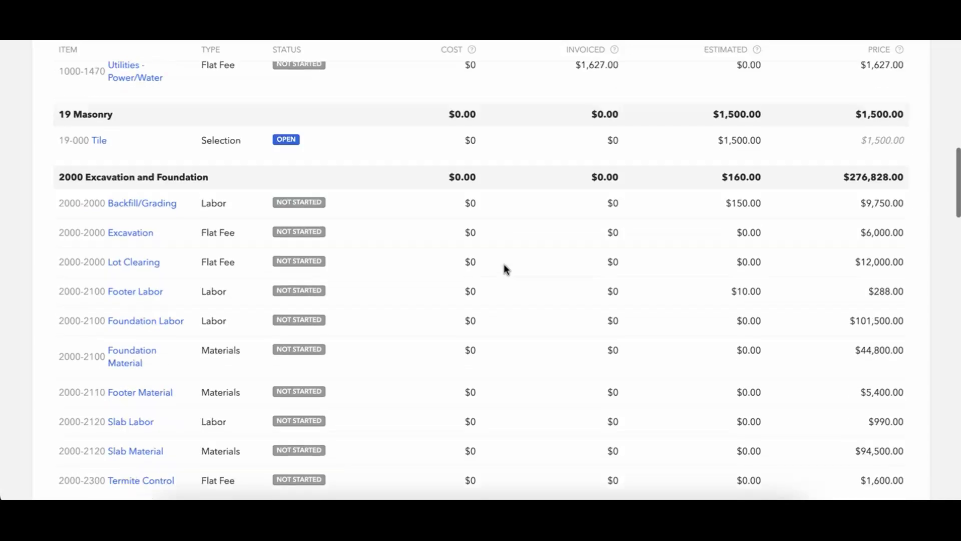
scroll(506, 251, "down", 1)
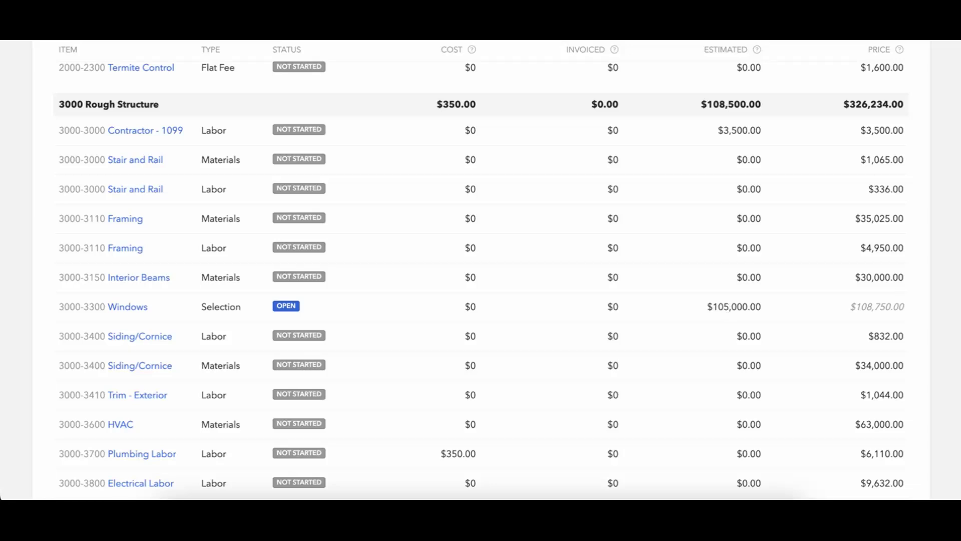
scroll(840, 306, "down", 9)
scroll(842, 282, "down", 1)
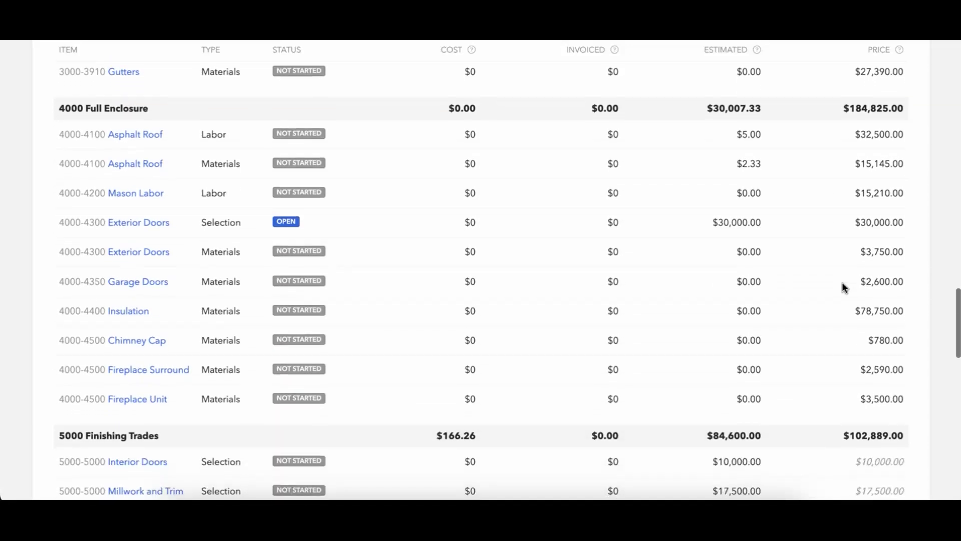
scroll(844, 286, "down", 1)
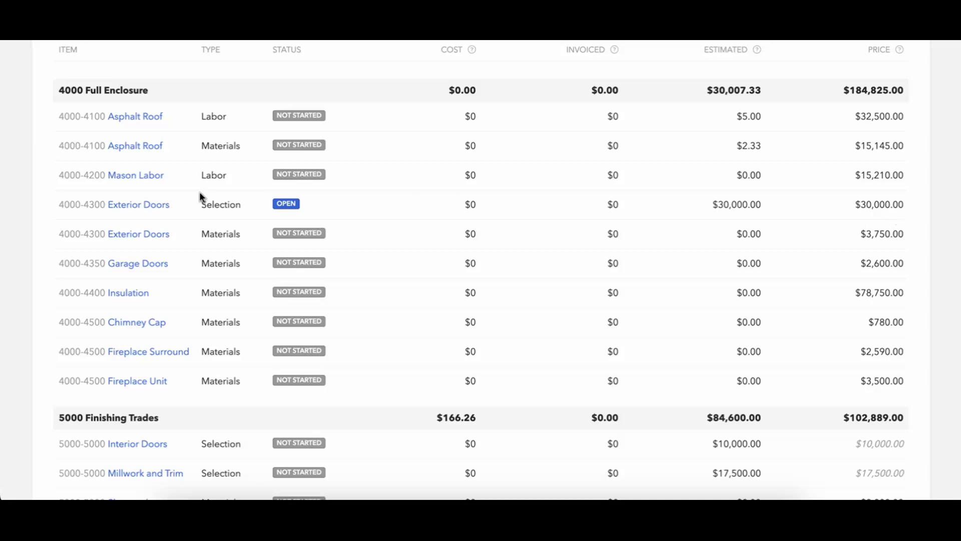
From the budget's Exterior Doors selection item, set the Front Door selection's status to Complete and close it.
left_click(160, 204)
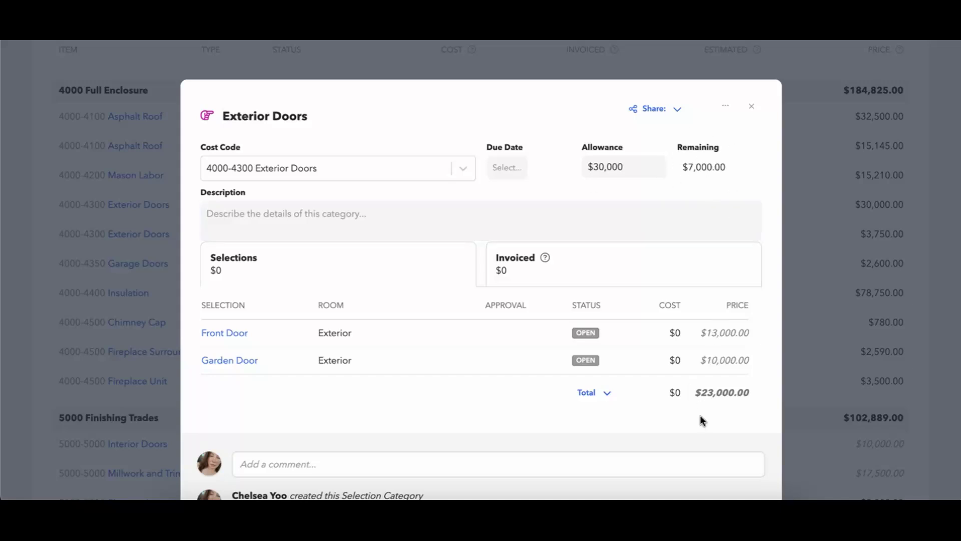
left_click(206, 336)
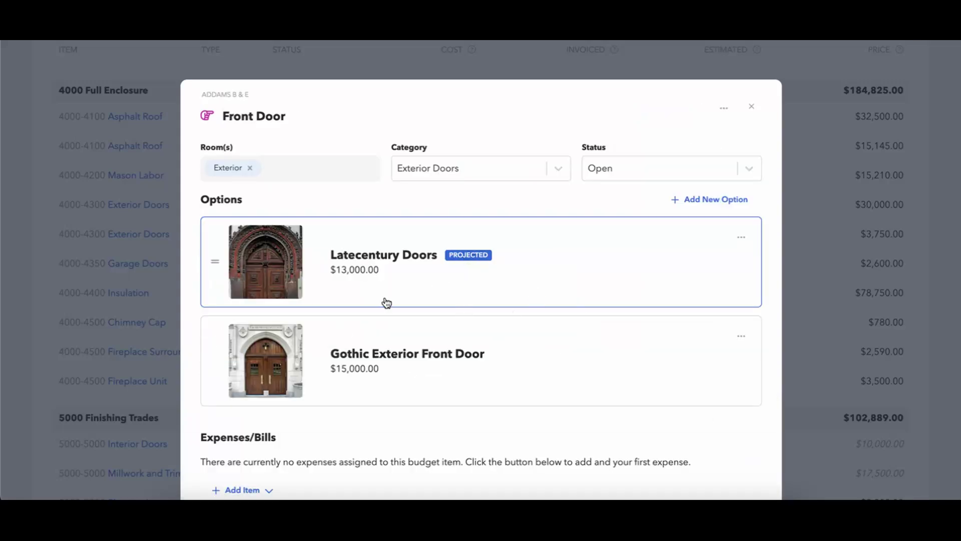
left_click(647, 170)
left_click(622, 341)
left_click(751, 106)
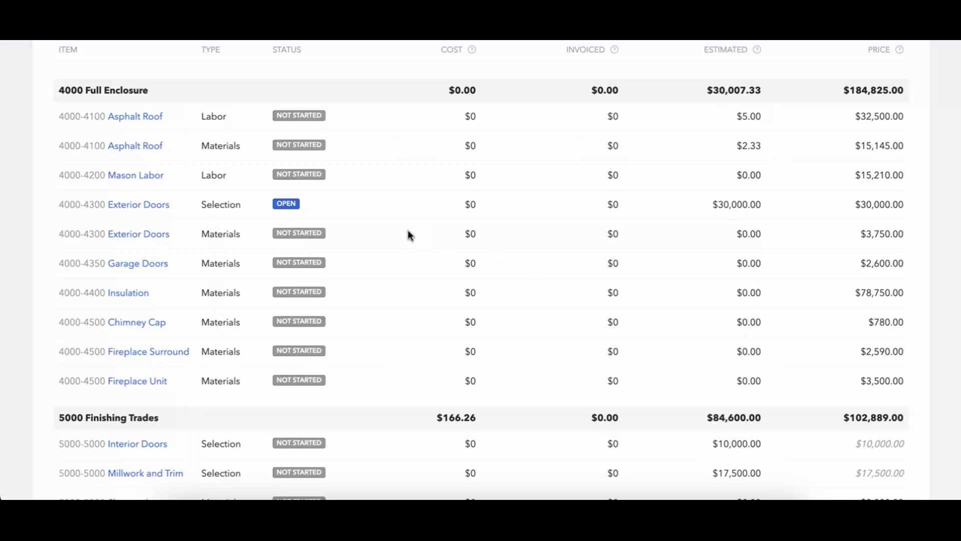
Set the Garden Door selection's status to Complete from the Exterior Doors budget item and close it.
left_click(142, 205)
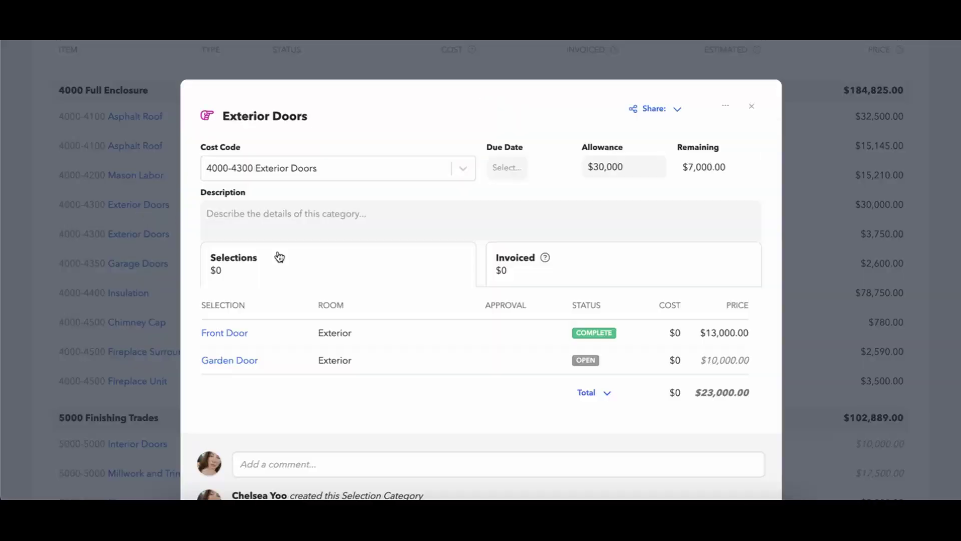
left_click(239, 360)
left_click(623, 167)
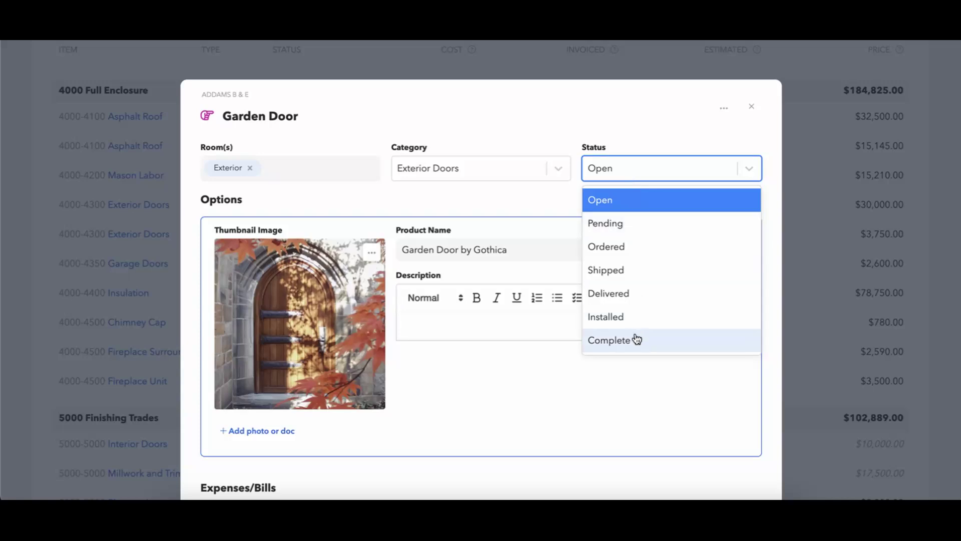
left_click(681, 345)
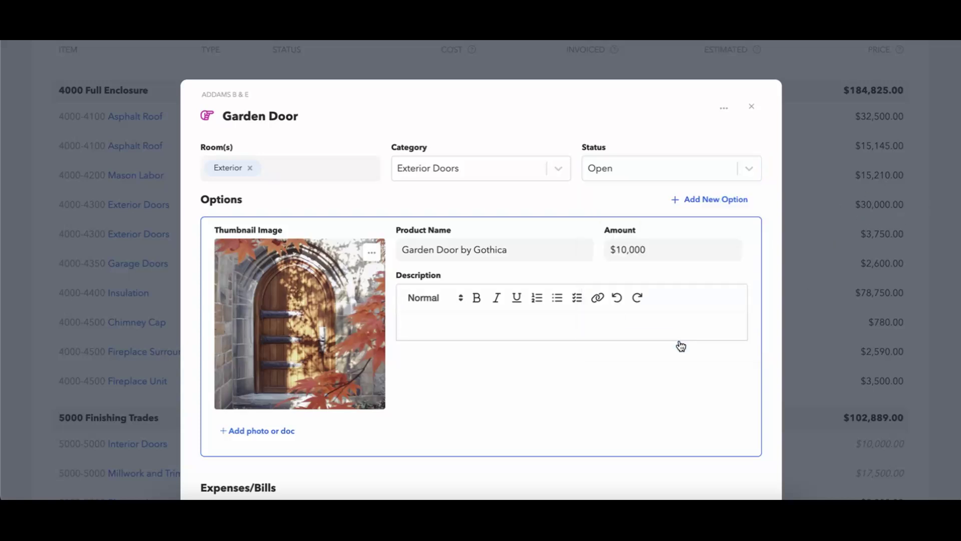
left_click(750, 108)
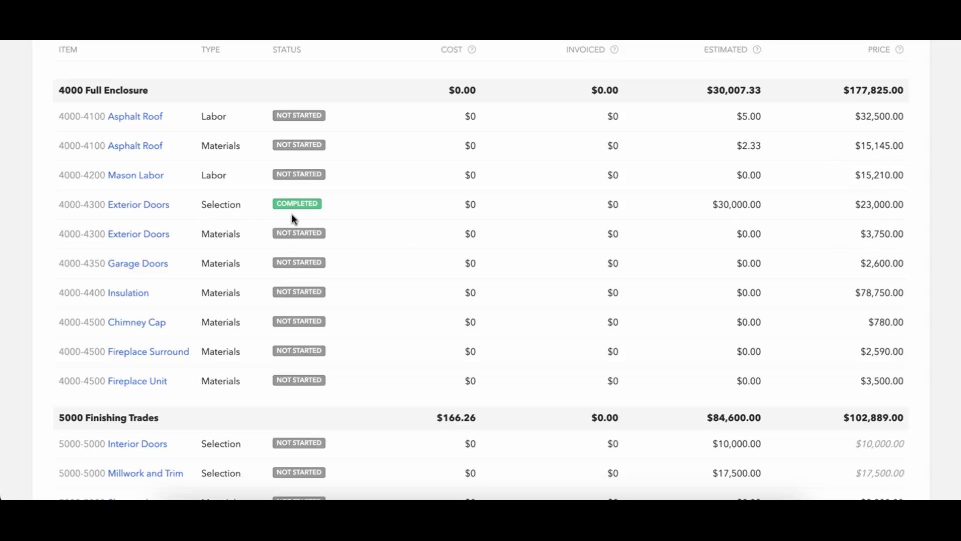
Reopen the Garden Door selection from the budget, set its status back to Open and close it.
left_click(153, 205)
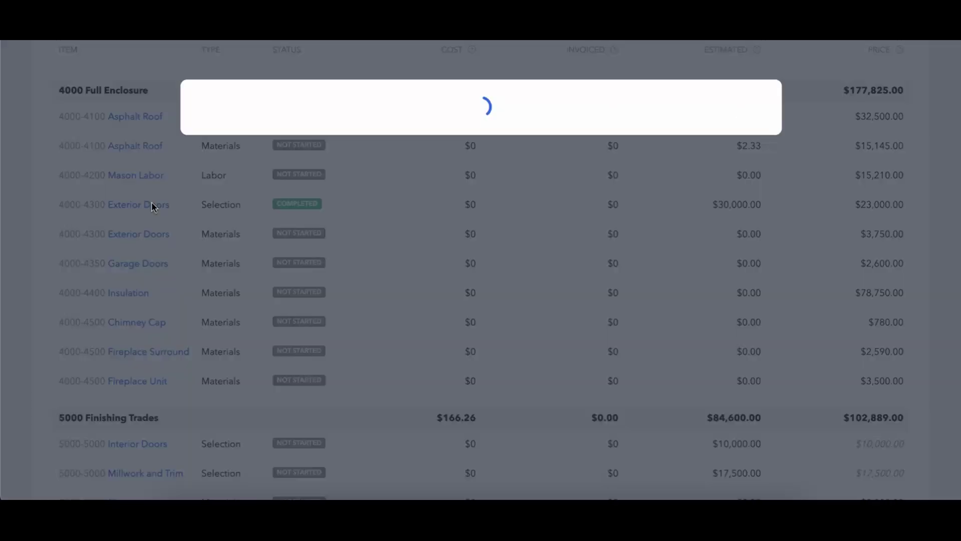
left_click(225, 360)
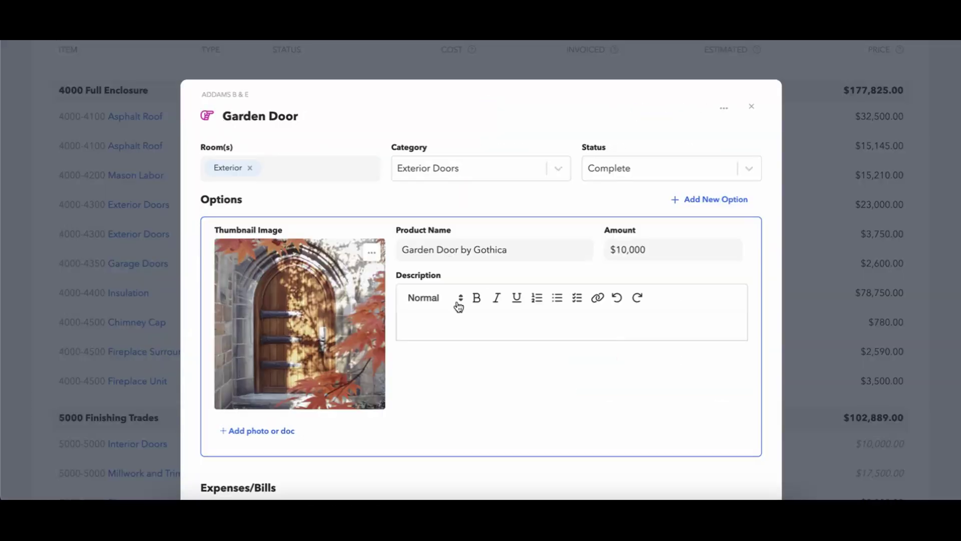
left_click(620, 179)
left_click(618, 201)
left_click(751, 108)
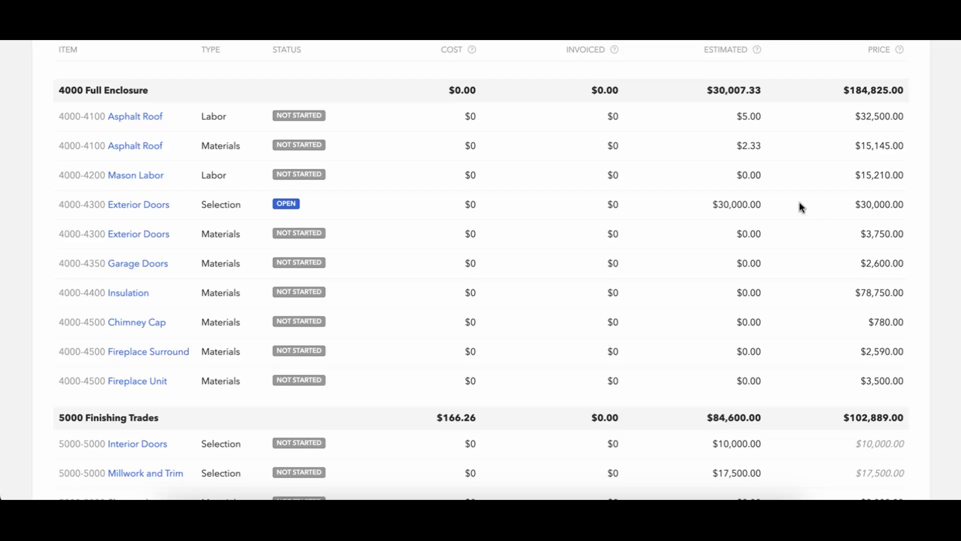
Return to the project's selections and display them in Room View.
scroll(800, 203, "up", 20)
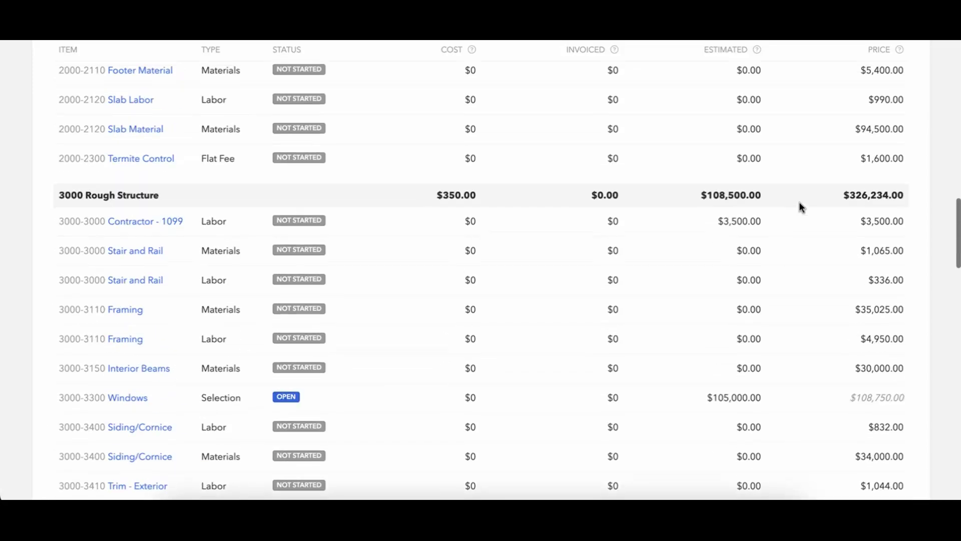
left_click(536, 171)
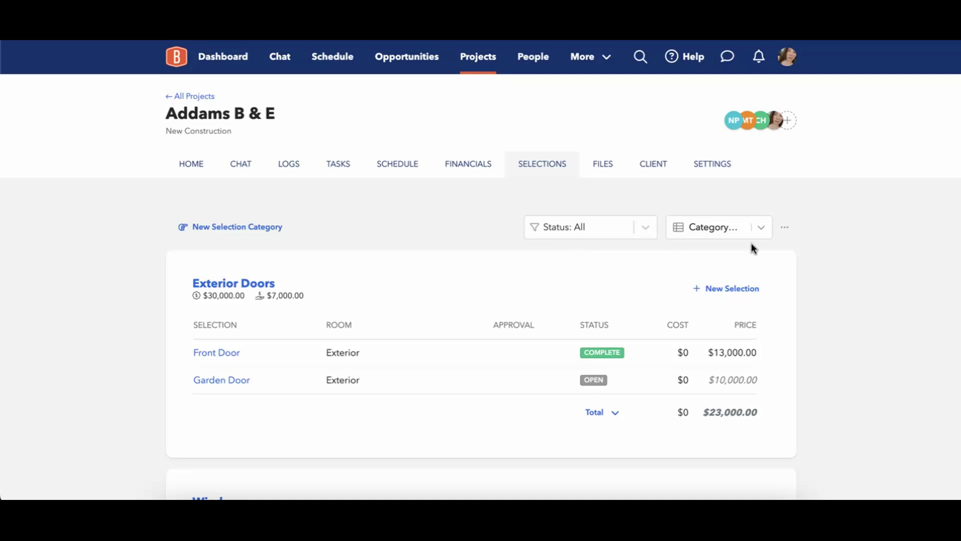
left_click(760, 225)
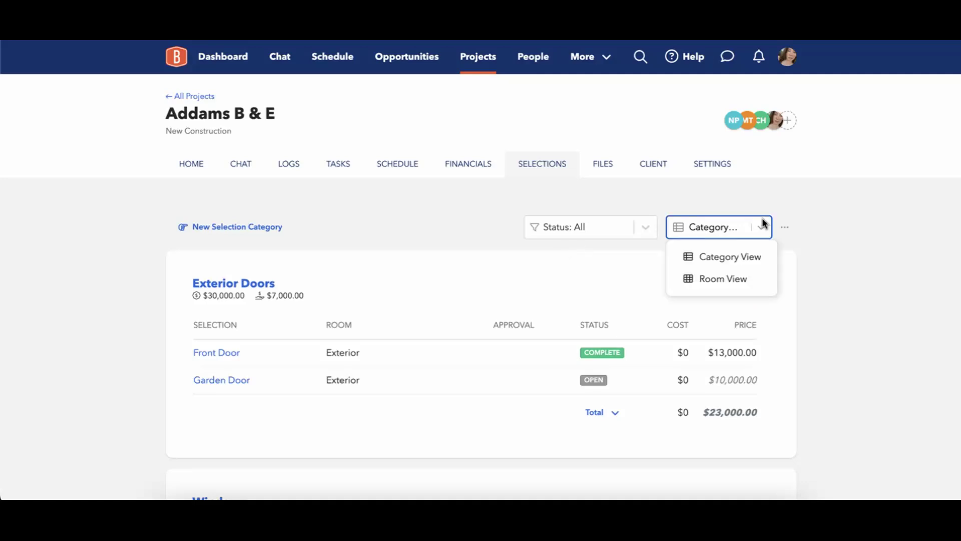
left_click(726, 282)
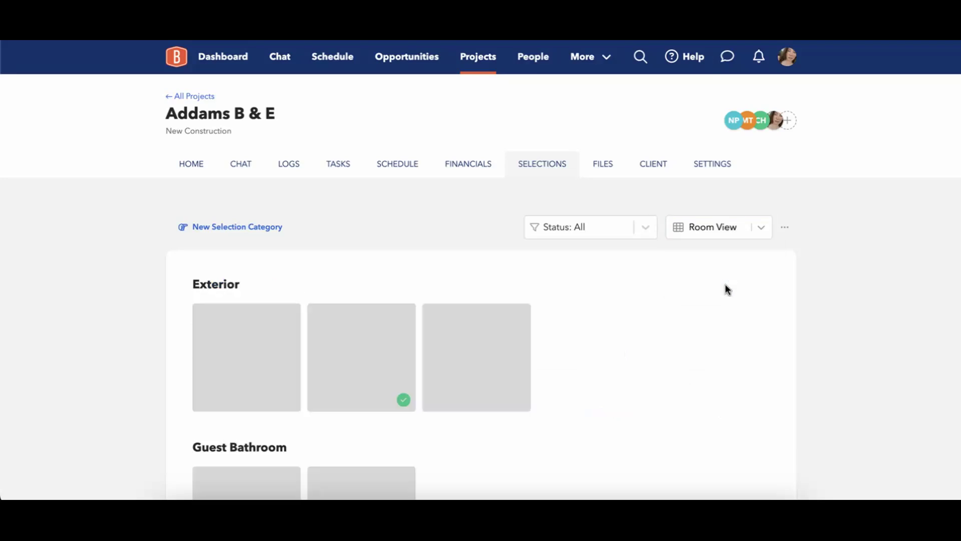
Make Gothic Exterior Front Door the projected option of the Front Door selection in the Exterior room and close the selection.
scroll(622, 305, "down", 2)
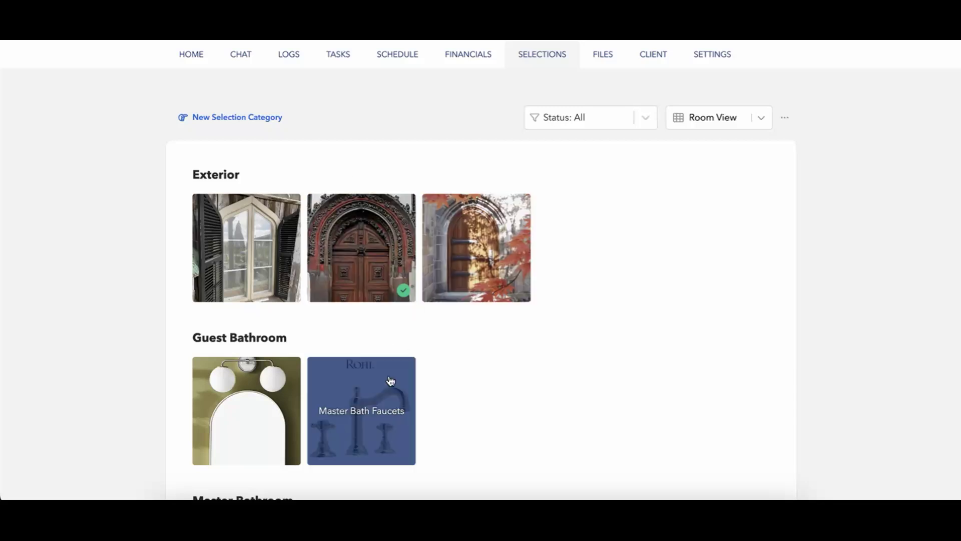
left_click(361, 273)
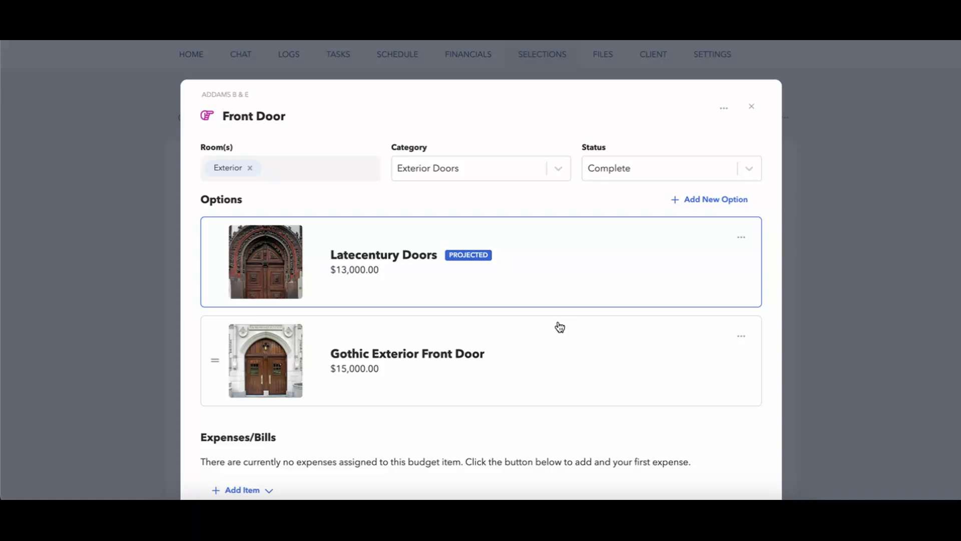
left_click(739, 337)
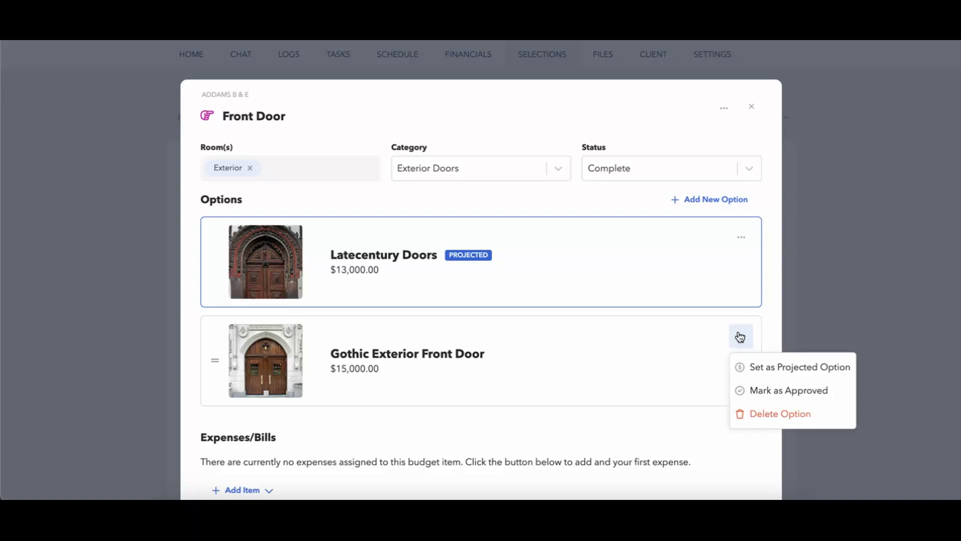
left_click(745, 364)
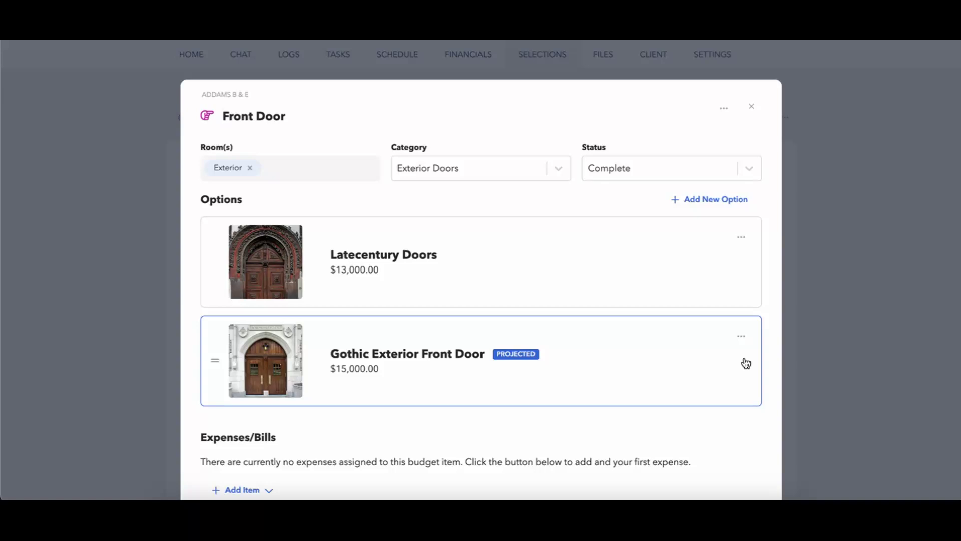
left_click(753, 106)
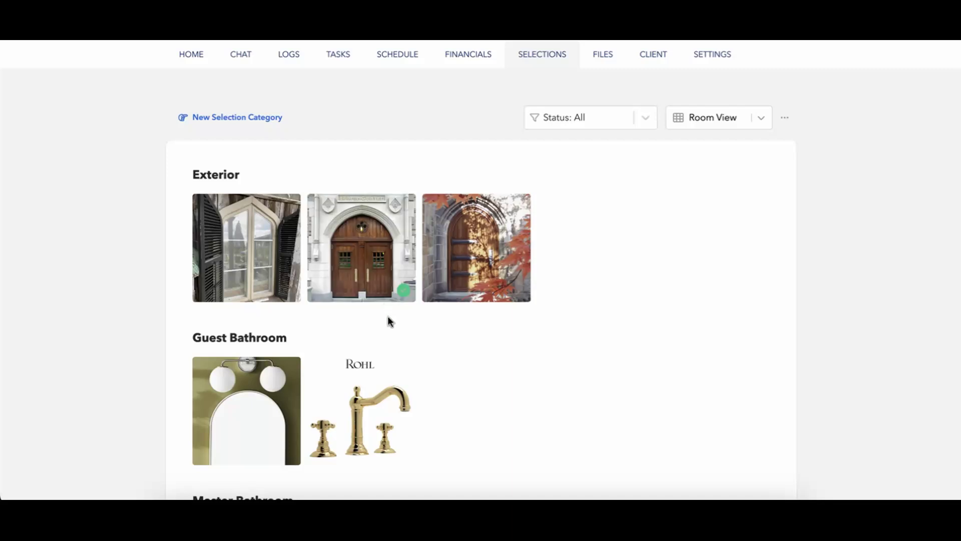
Switch to the client preview of the project's selections, look over the Exterior Doors category details and close them.
scroll(406, 118, "up", 3)
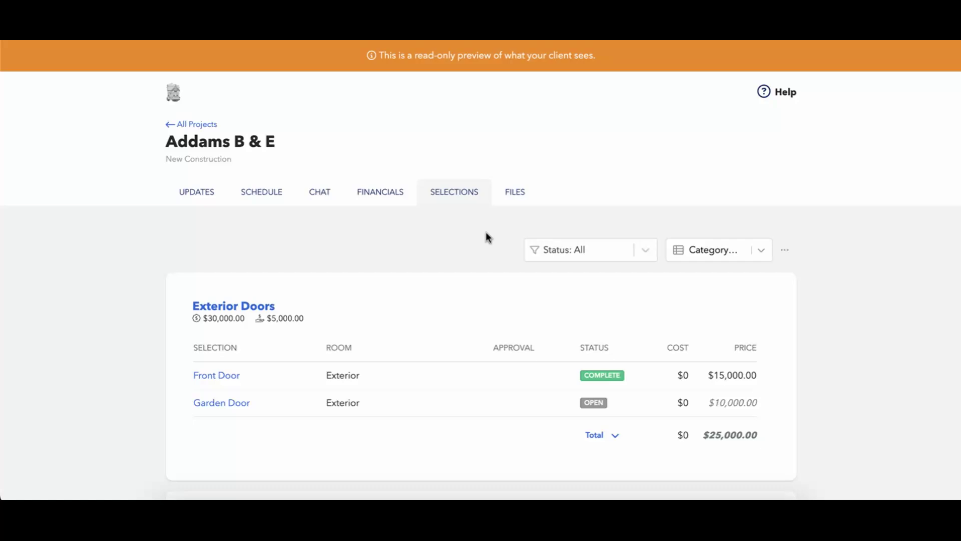
scroll(486, 233, "down", 2)
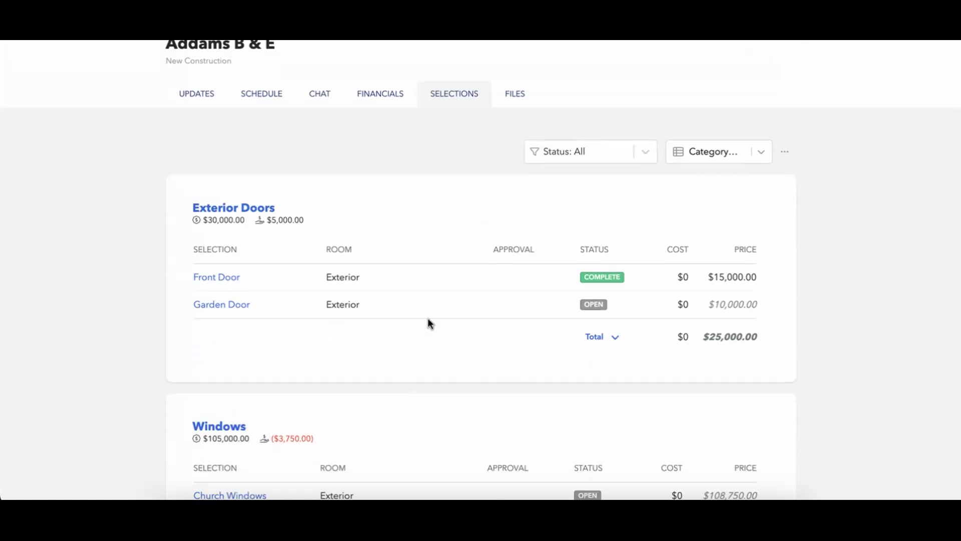
left_click(260, 219)
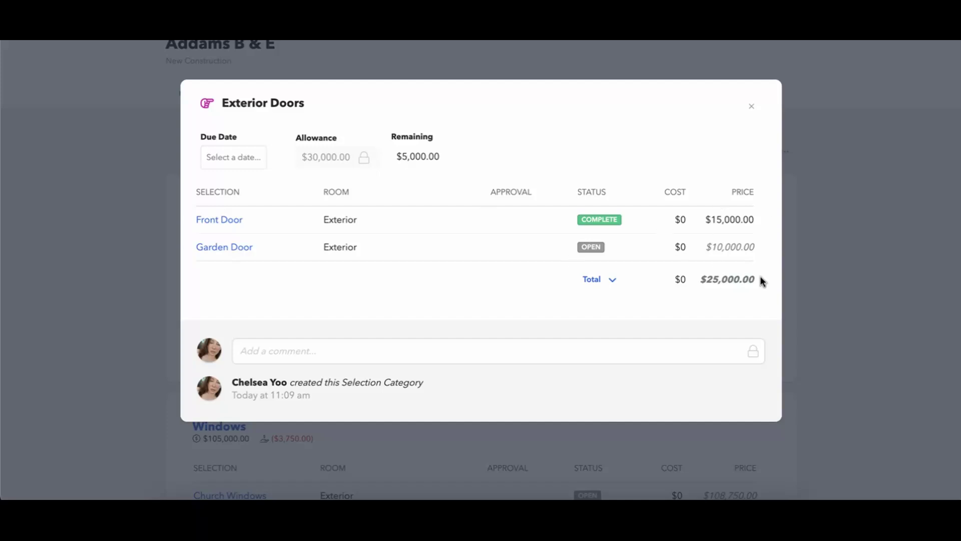
left_click(751, 107)
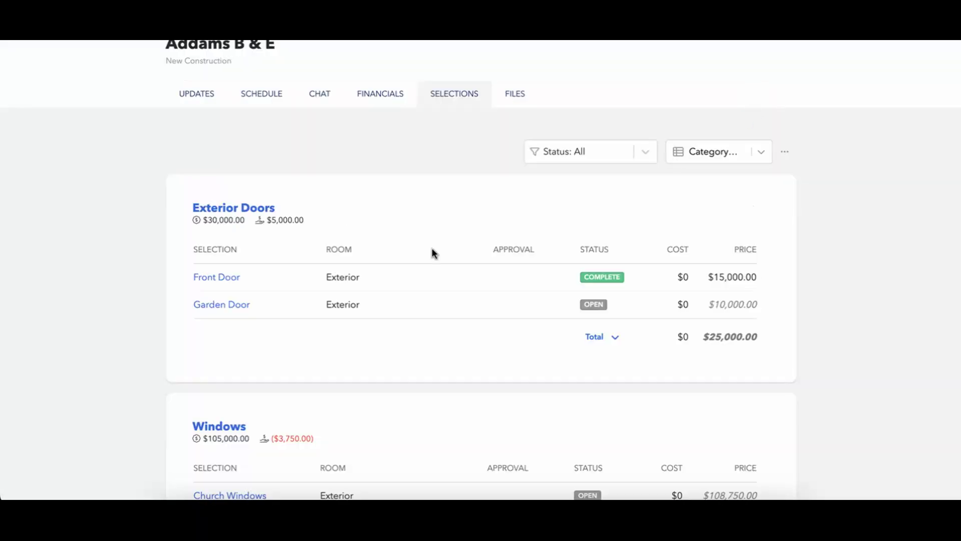
From the client preview, use Latecentury Doors as the Front Door selection's projected price and close the selection.
left_click(236, 276)
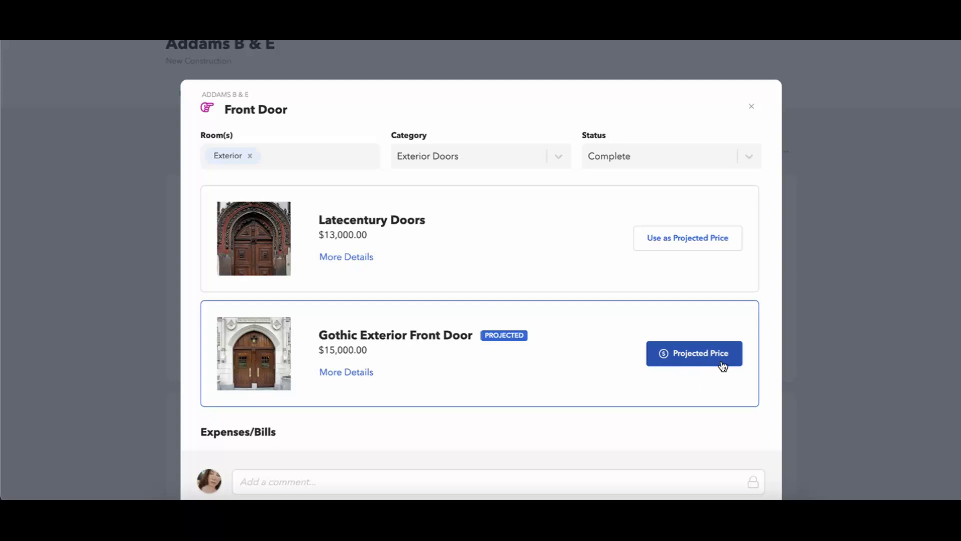
left_click(698, 242)
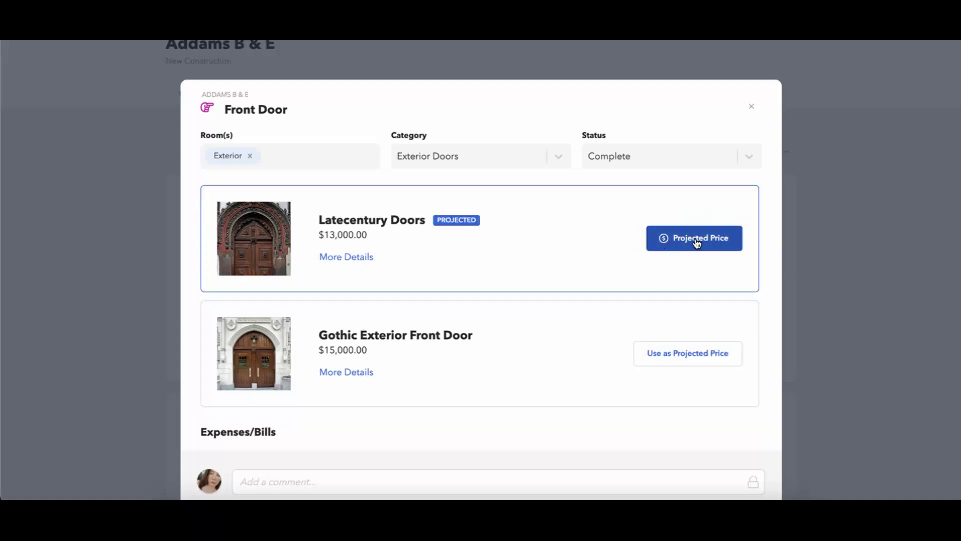
left_click(751, 106)
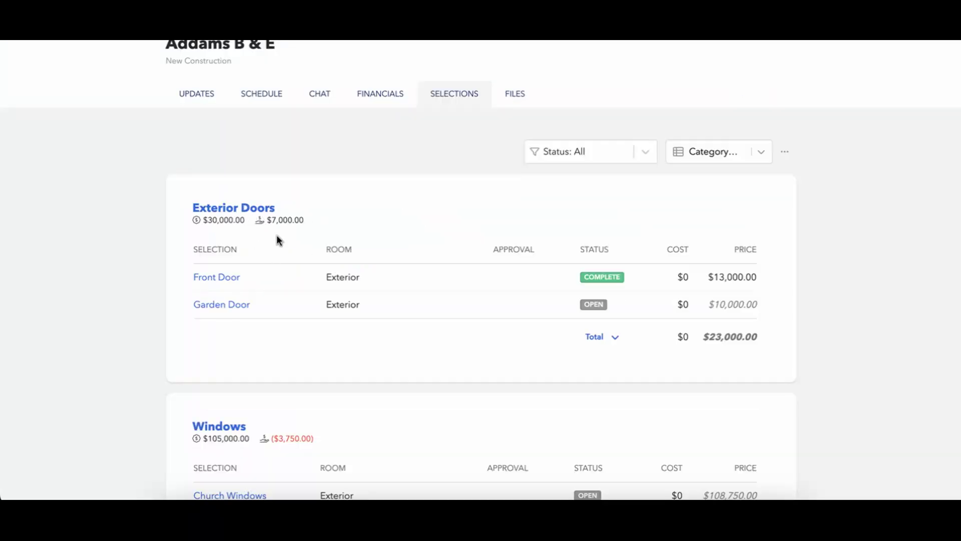
Reopen Front Door in the client preview, switch its projected price to Gothic Exterior Front Door and close it.
left_click(217, 280)
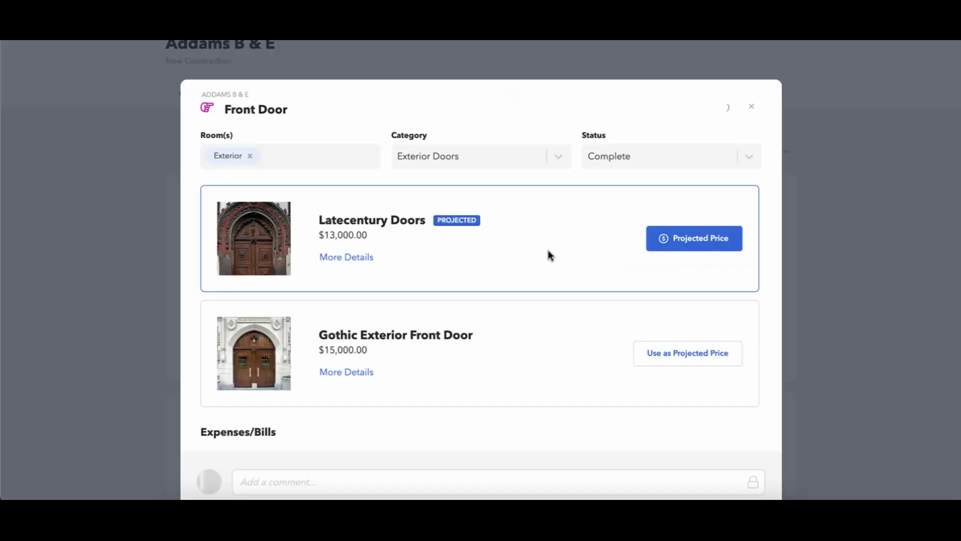
left_click(717, 360)
left_click(752, 107)
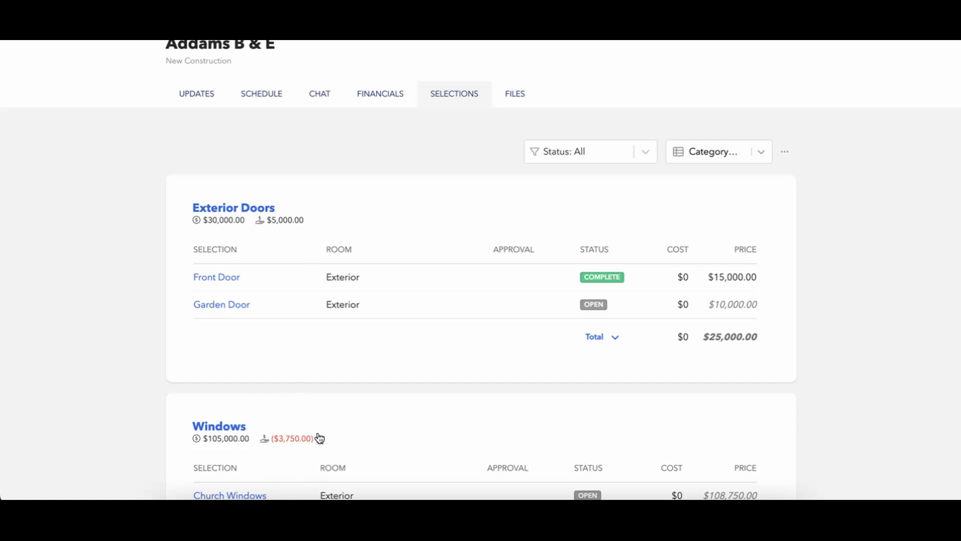
In the client preview, look at Garden Door briefly, make Latecentury Doors the Front Door's projected price again and close the selection.
scroll(319, 438, "down", 2)
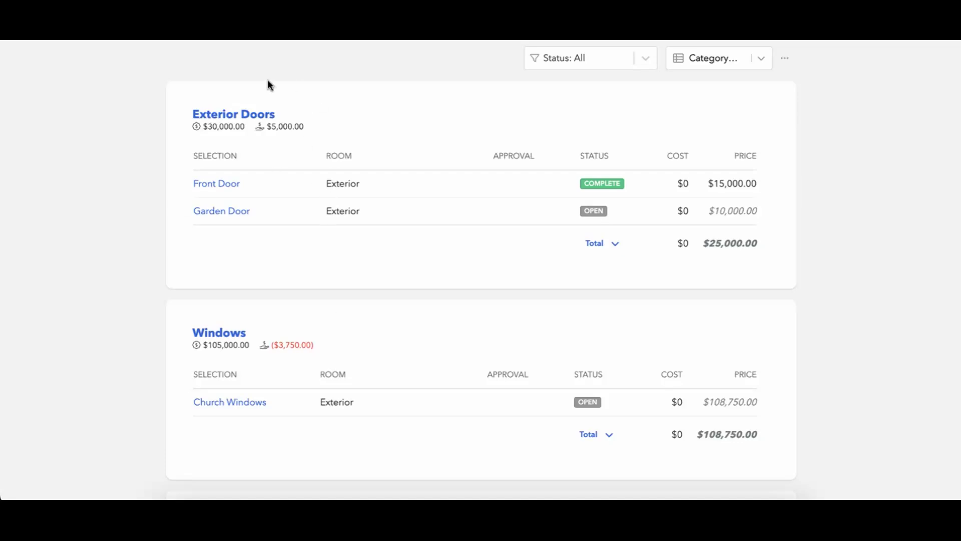
left_click(237, 210)
left_click(749, 108)
left_click(225, 183)
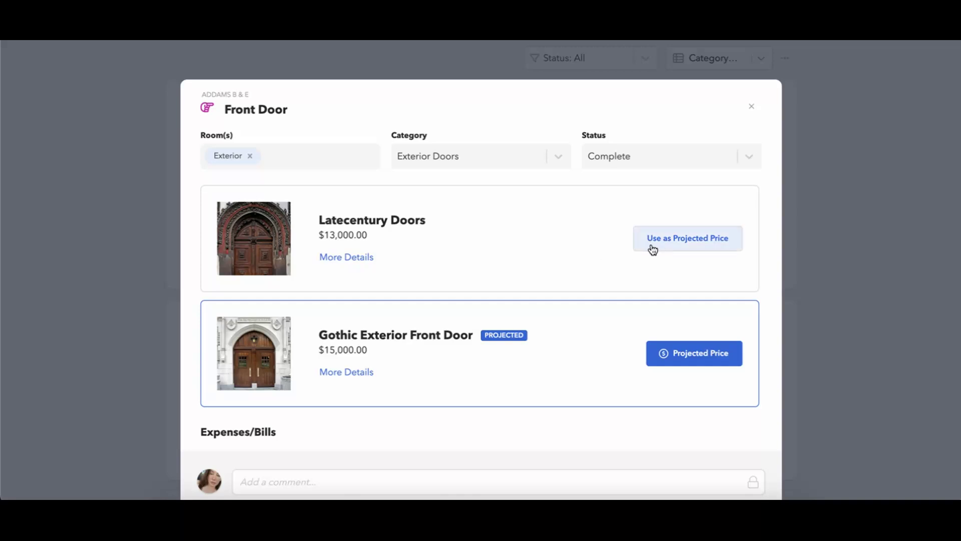
left_click(673, 249)
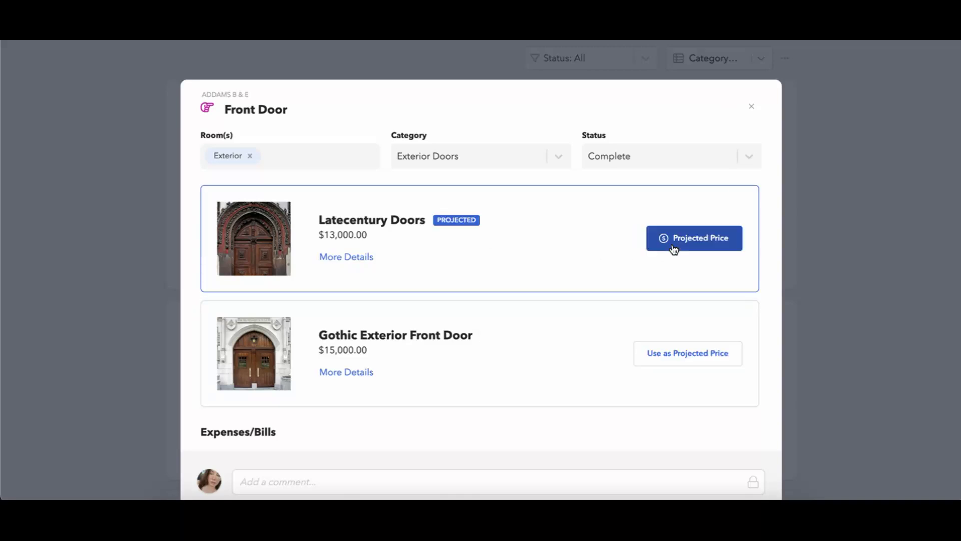
left_click(751, 106)
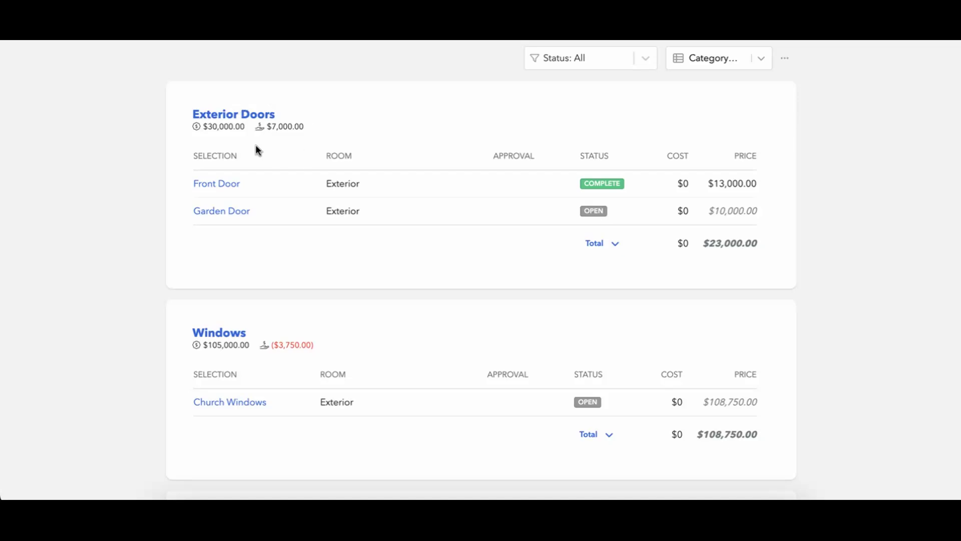
Review the allowances and remaining amounts of all selection categories in the client preview, from Exterior Doors to Plumbing Fixtures.
scroll(361, 202, "down", 4)
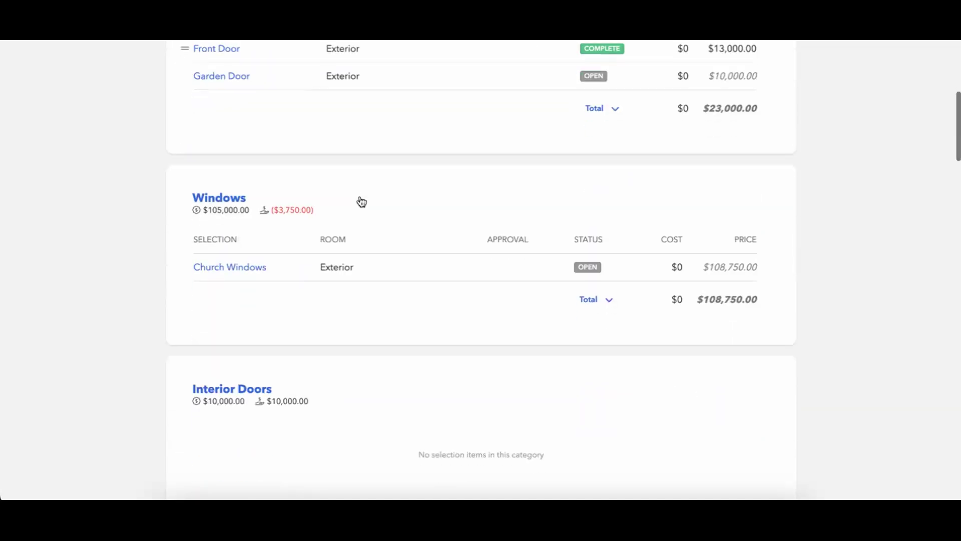
scroll(343, 358, "down", 20)
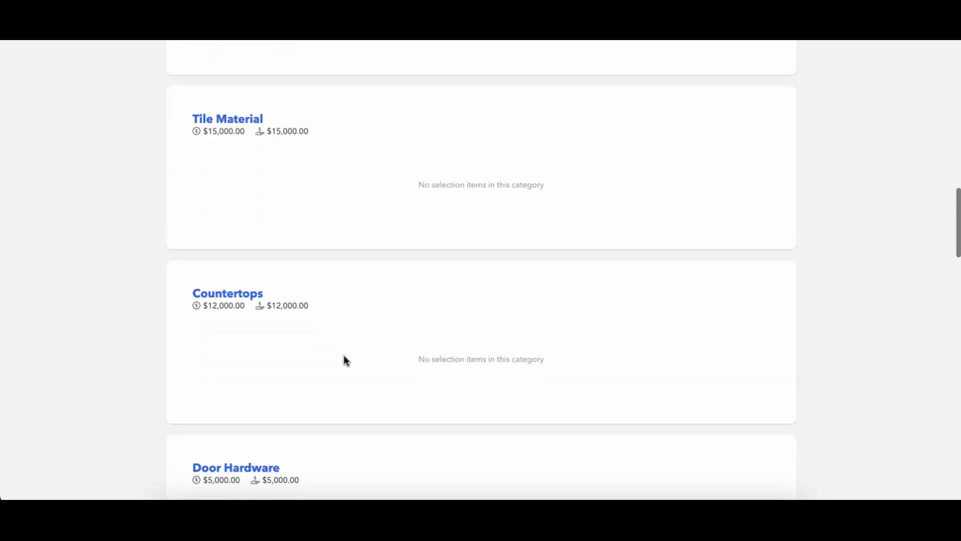
scroll(348, 328, "up", 1)
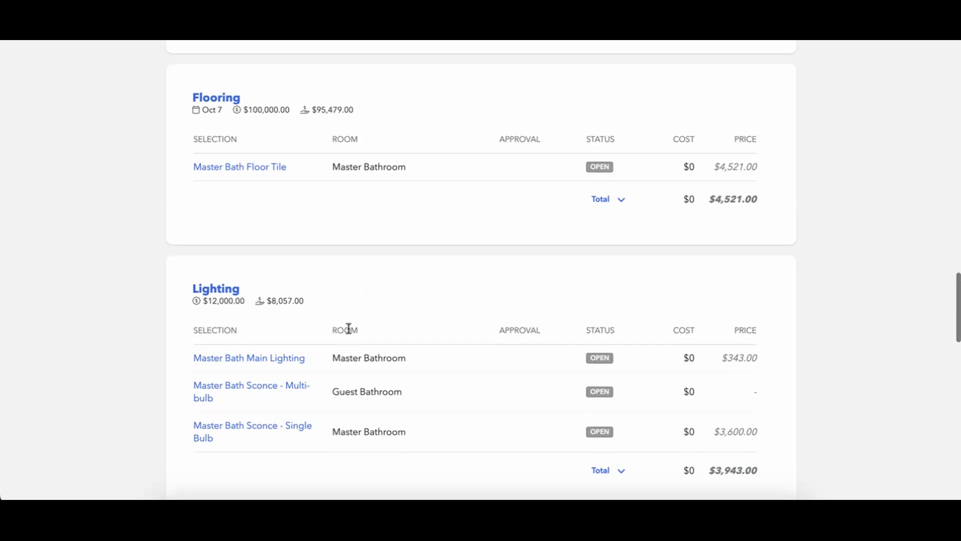
scroll(333, 232, "down", 3)
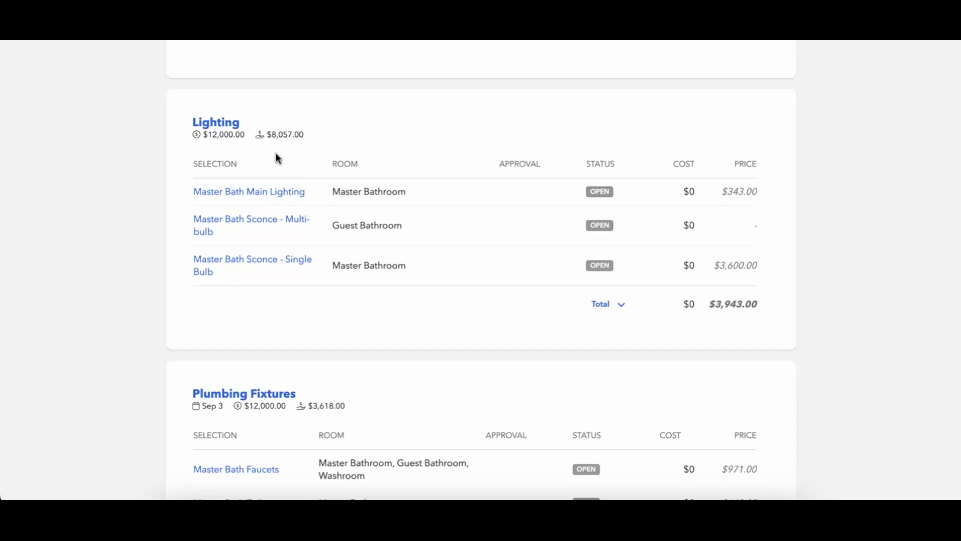
scroll(374, 122, "down", 10)
scroll(375, 121, "up", 5)
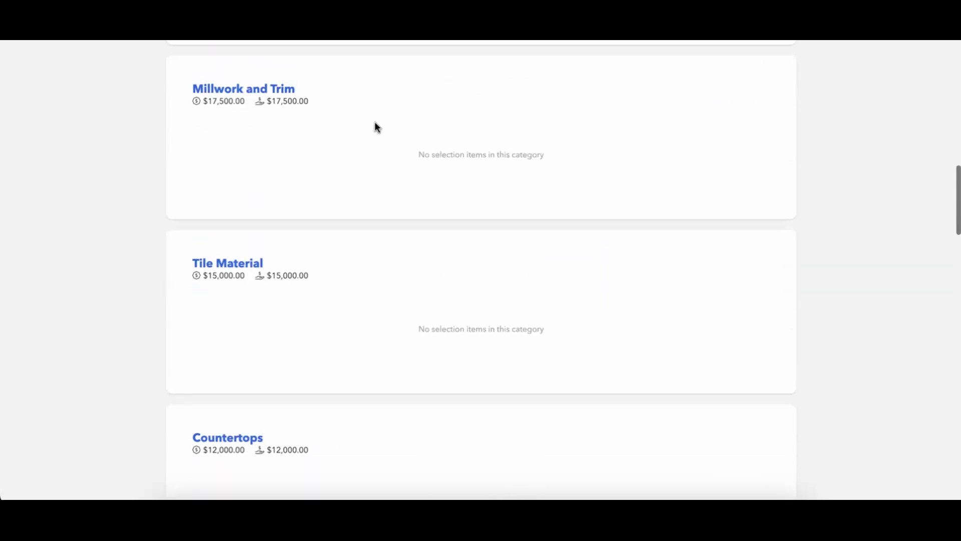
scroll(377, 127, "up", 10)
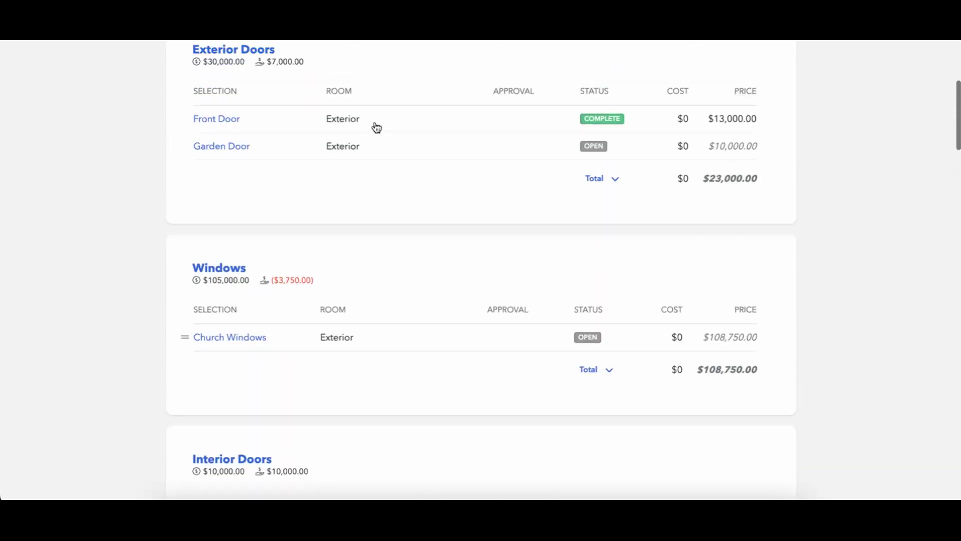
scroll(377, 127, "up", 3)
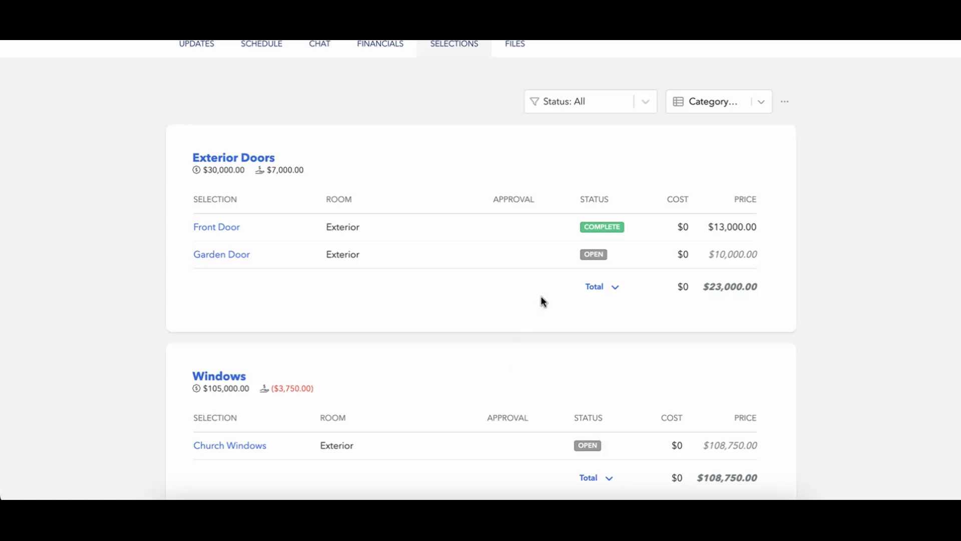
scroll(542, 295, "up", 3)
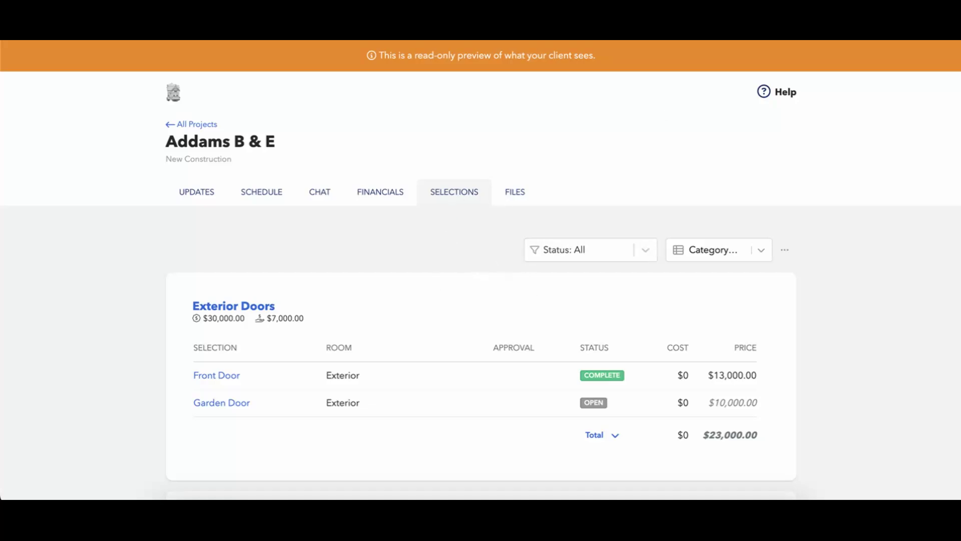
Return to the builder's selections page and set the Front Door selection's status to Open.
key("ctrl+shift+Tab")
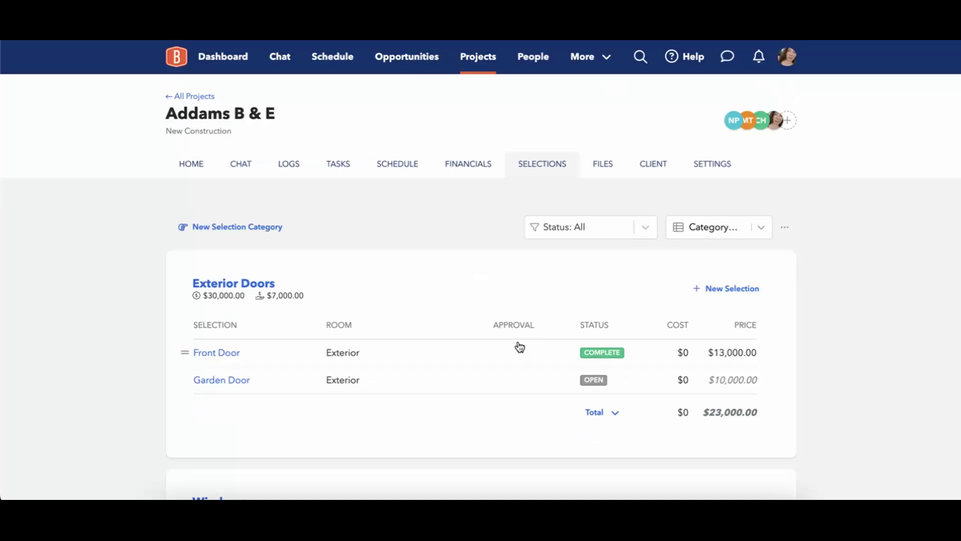
left_click(209, 362)
left_click(749, 168)
left_click(718, 200)
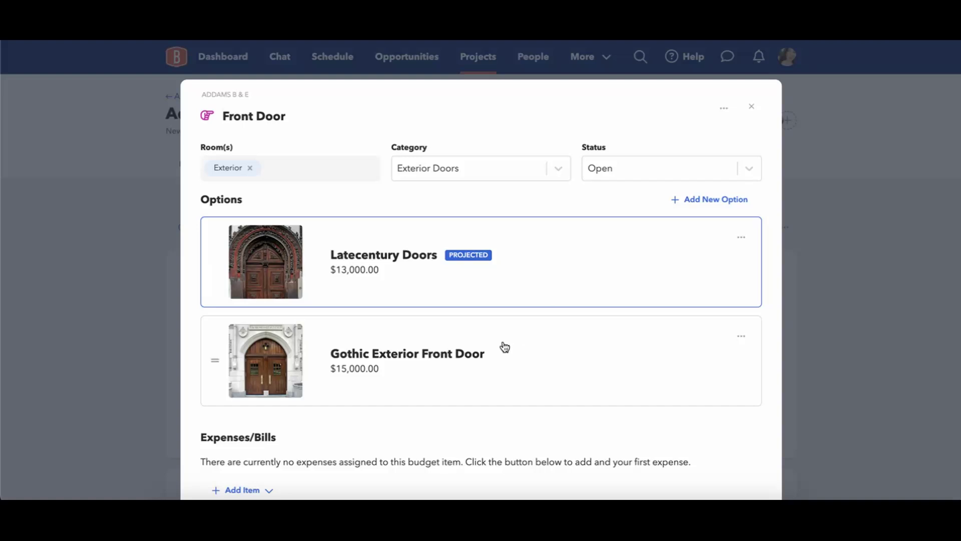
Try to request client approval for the Front Door selection, check its other approval actions and close the selection.
left_click(723, 108)
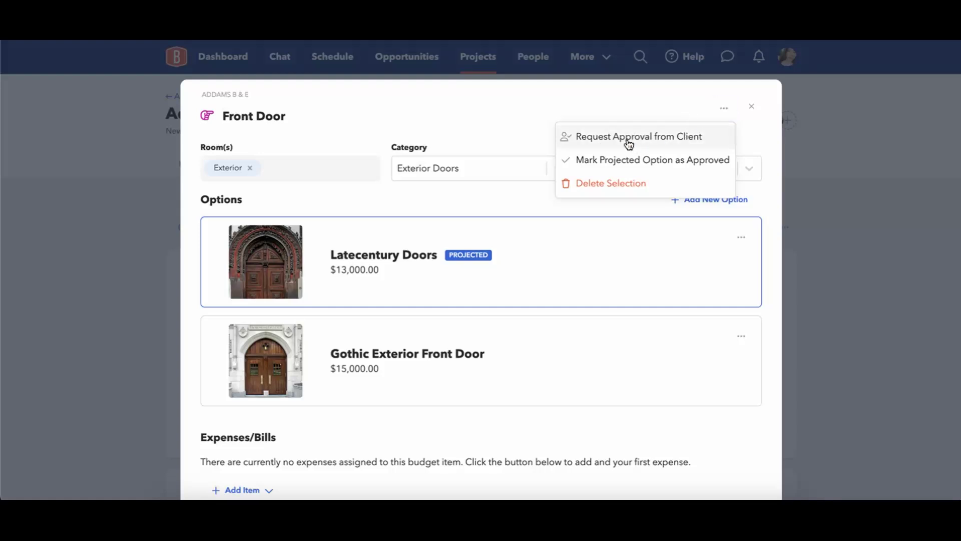
left_click(661, 145)
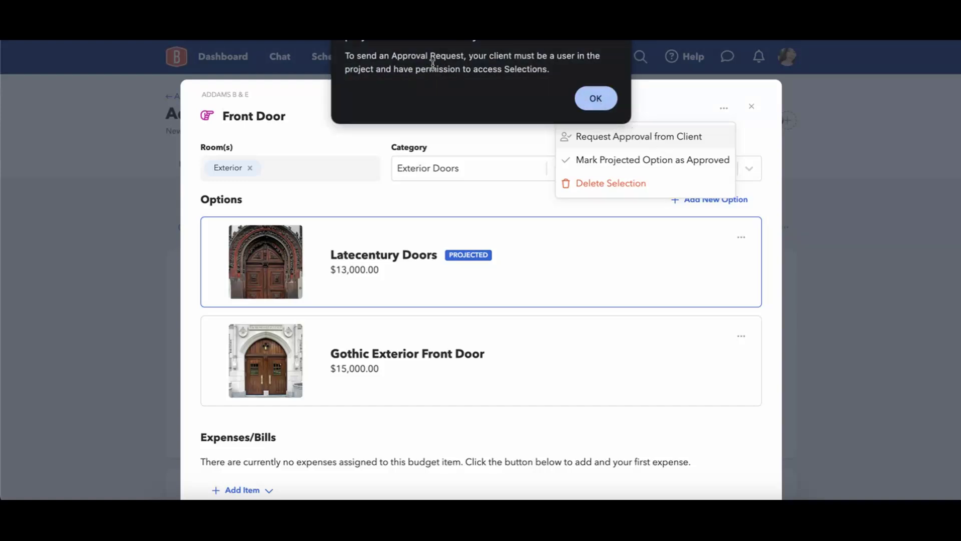
left_click(600, 102)
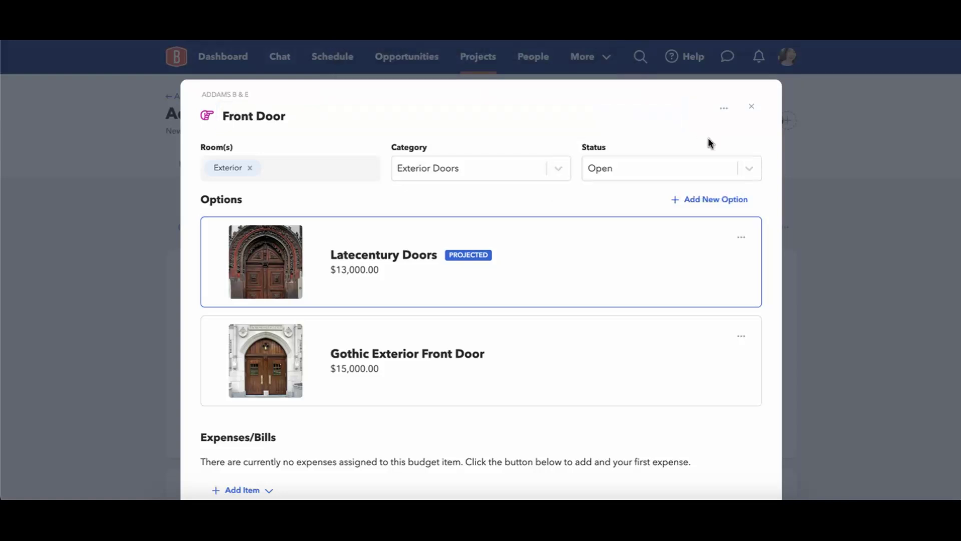
left_click(723, 111)
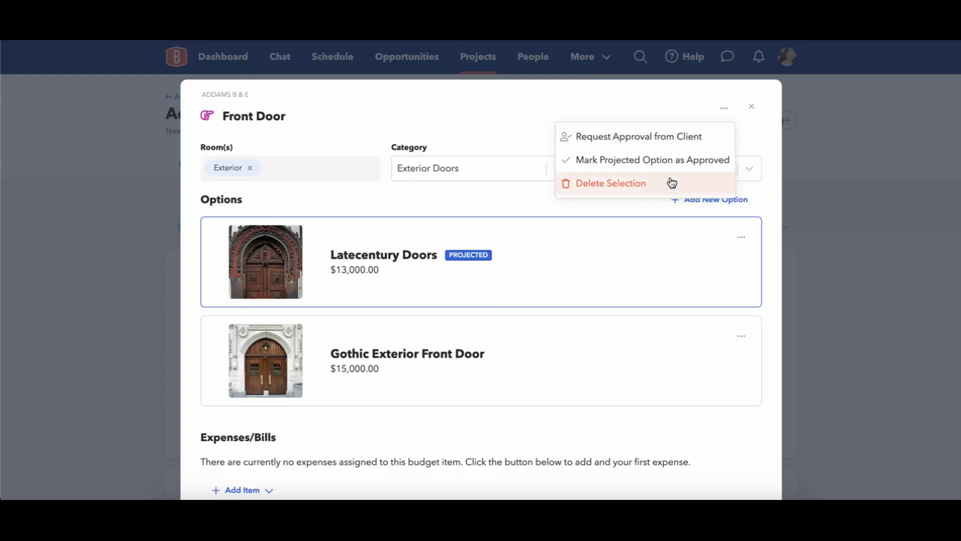
left_click(751, 106)
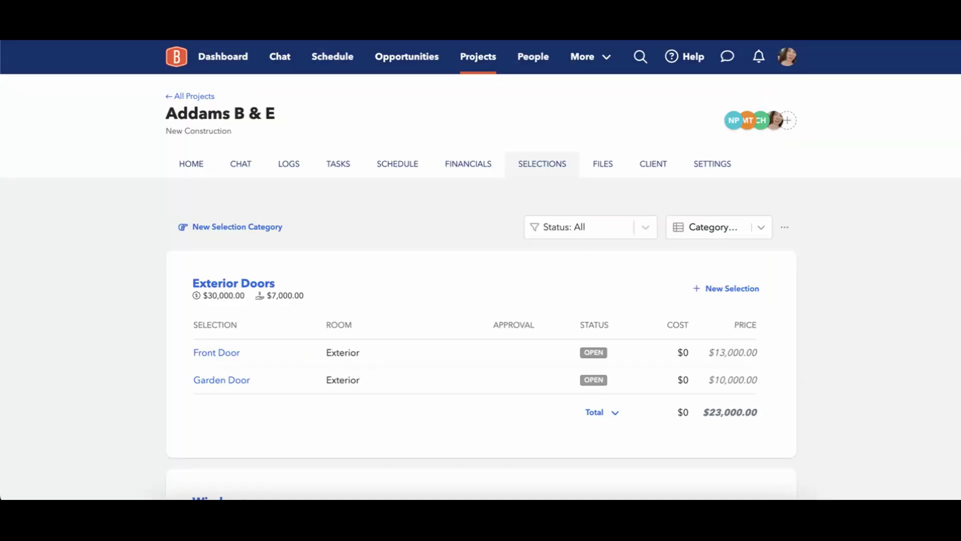
In the Duck Bathroom Remodel project's selections, check the approval actions available for the pending Shower Tile selection and close it.
scroll(457, 241, "down", 10)
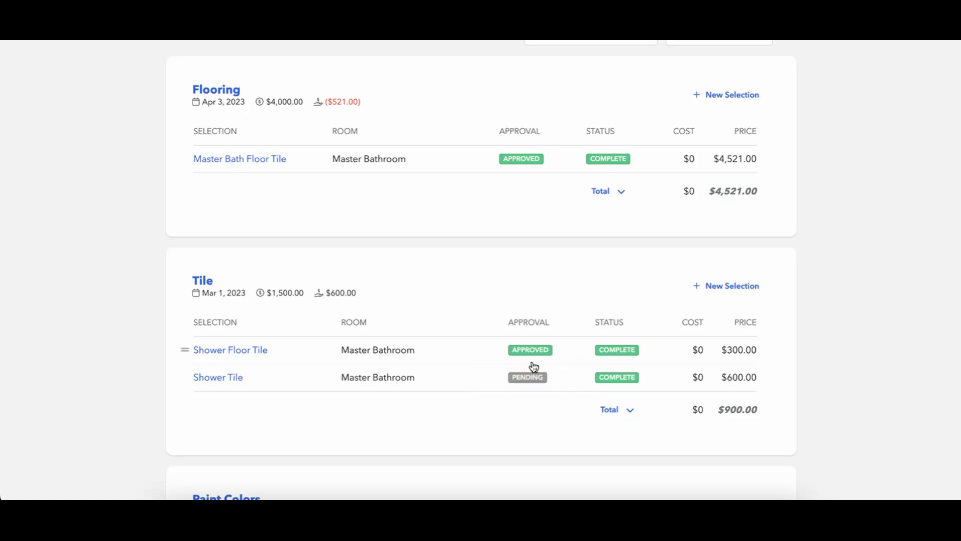
left_click(219, 379)
left_click(723, 111)
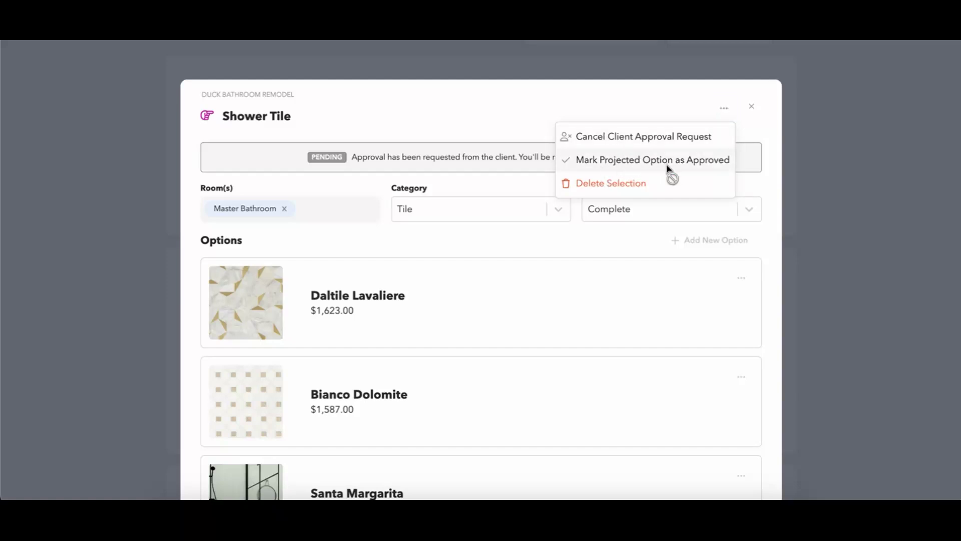
left_click(754, 108)
left_click(754, 108)
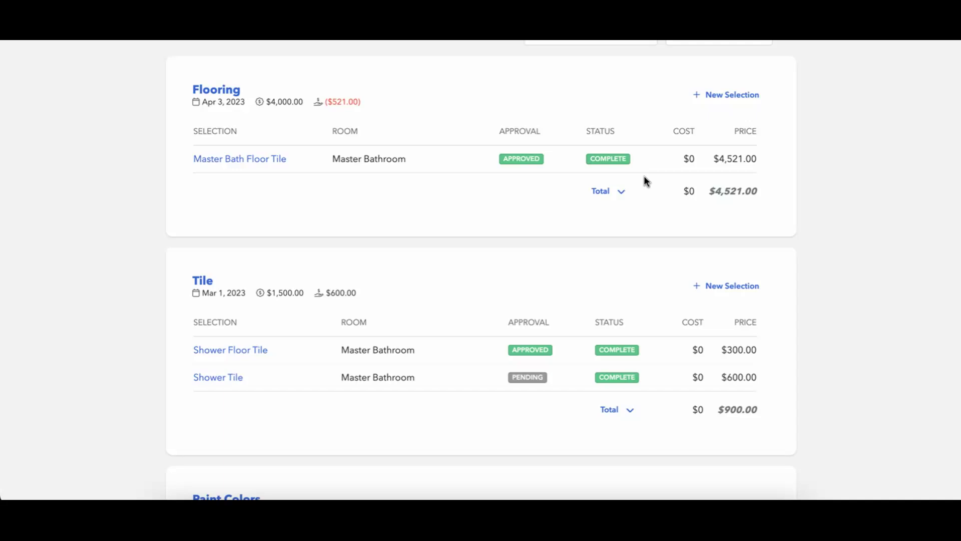
Cancel the client approval request on the Shower Tile selection in the Tile category.
left_click(224, 377)
left_click(724, 108)
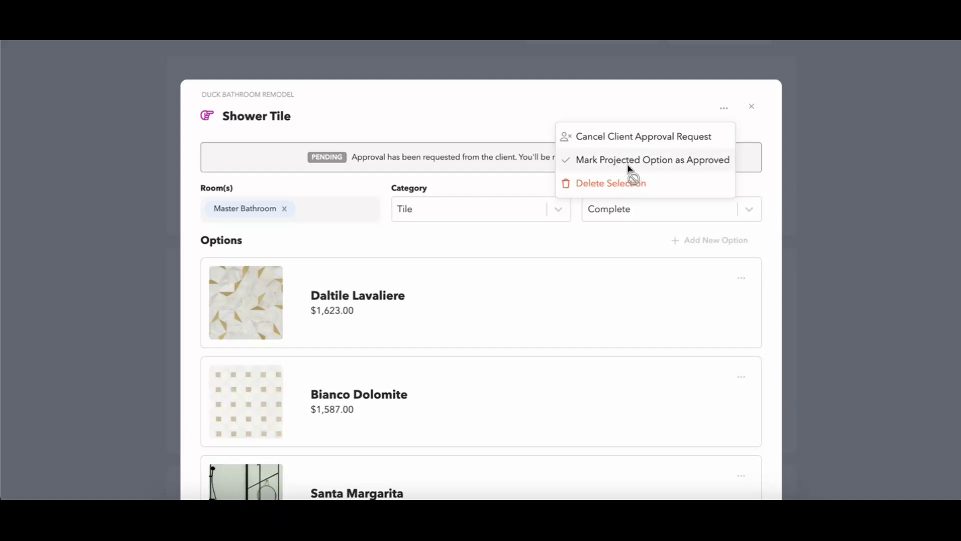
left_click(612, 141)
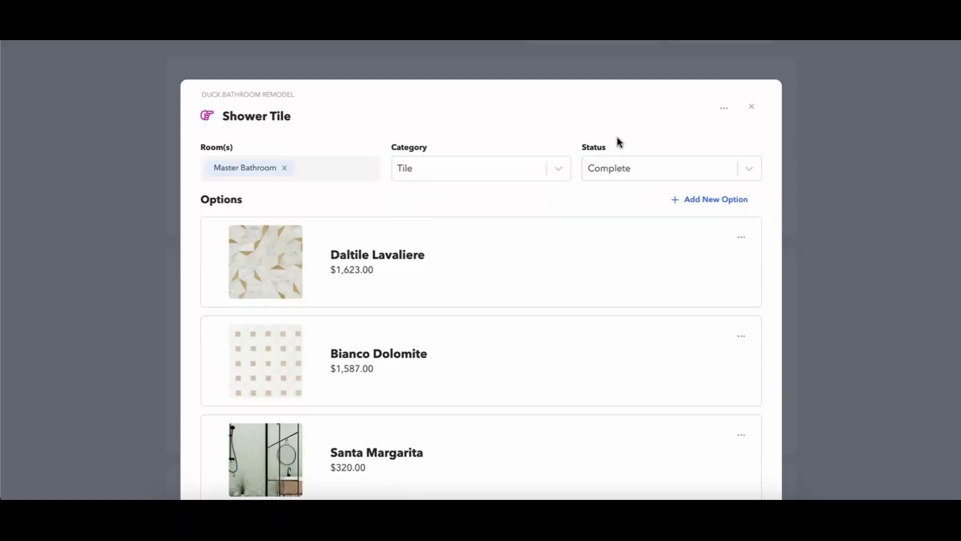
Mark the Shower Tile selection's projected option as approved, close the selection and return to the beginning of the selections page.
left_click(724, 116)
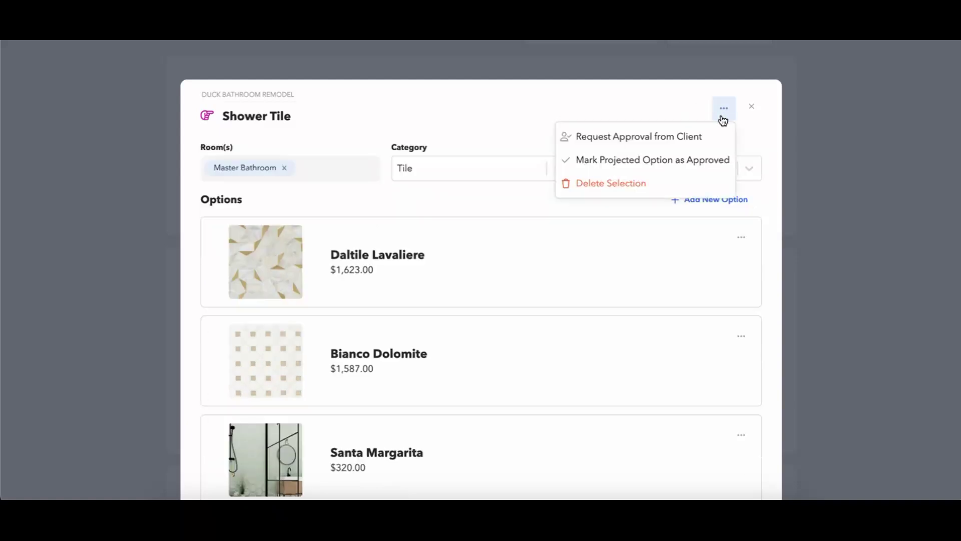
left_click(714, 165)
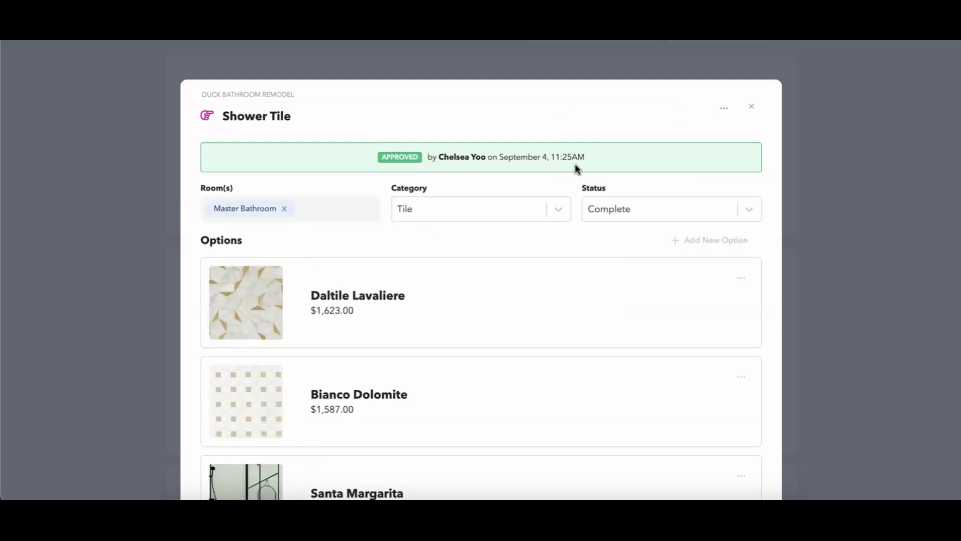
left_click(751, 106)
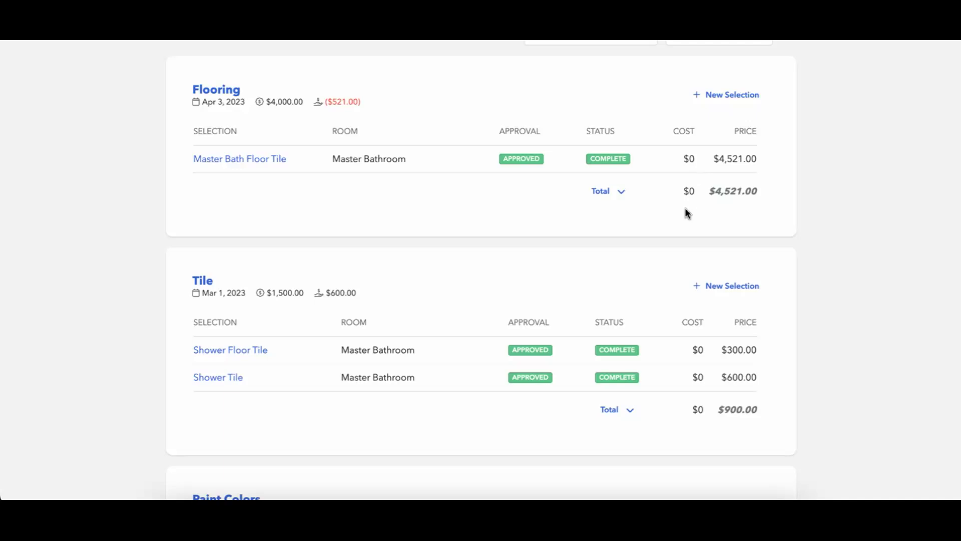
scroll(685, 210, "up", 4)
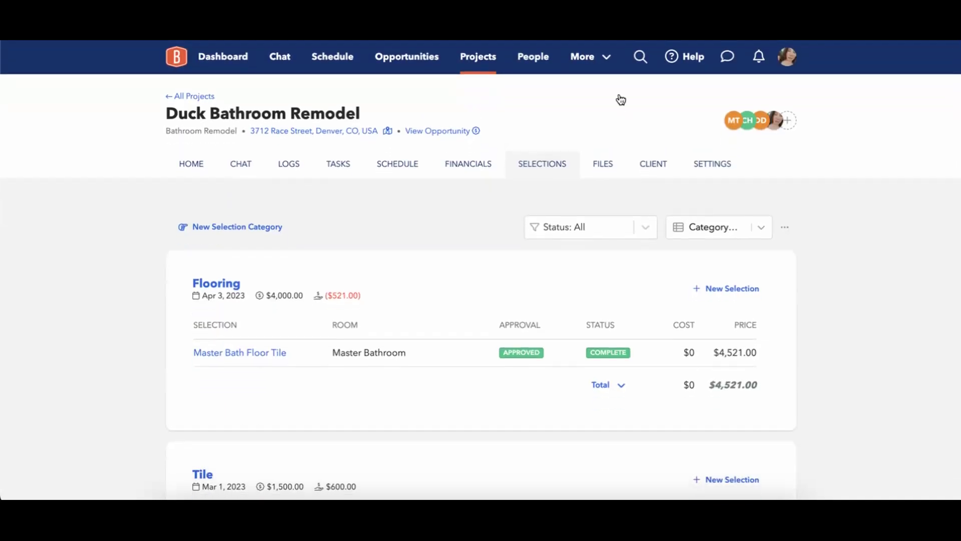